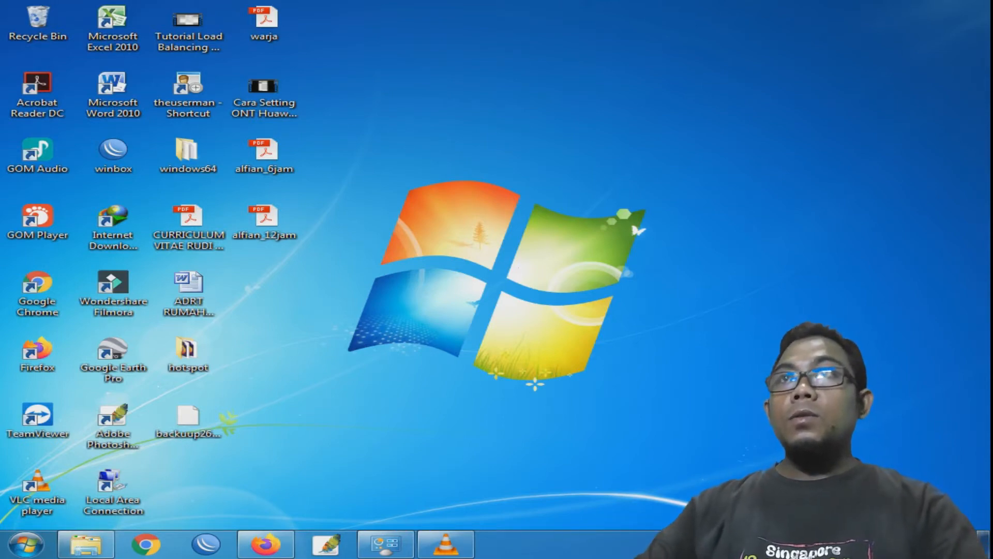
- Refresh the desktop twice from its right-click menu
{"action": "right_click", "coordinate": [664, 182]}
{"action": "left_click", "coordinate": [694, 224]}
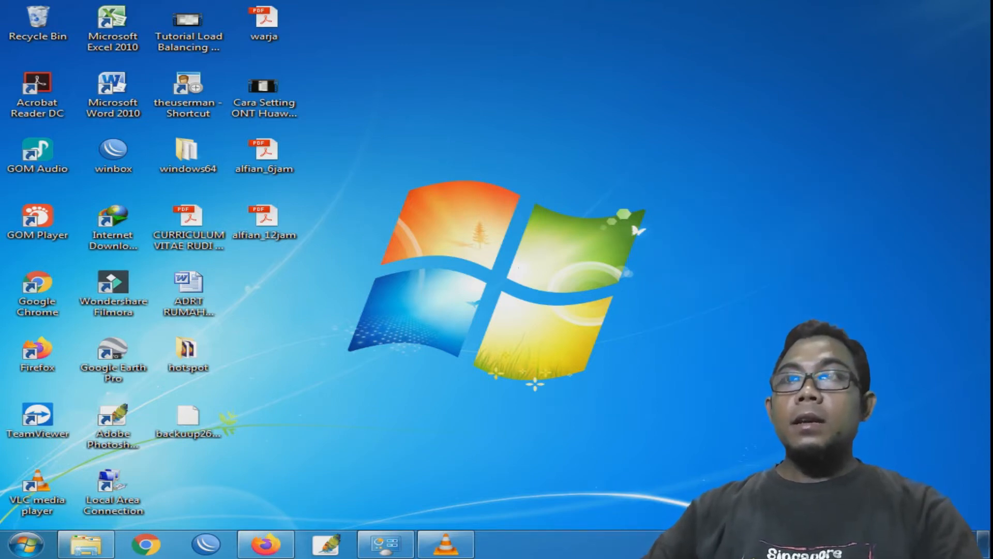
{"action": "right_click", "coordinate": [571, 275]}
{"action": "left_click", "coordinate": [600, 319]}
- From Network Connections, open the Local Area Connection status and its Properties dialog
{"action": "left_click", "coordinate": [386, 543]}
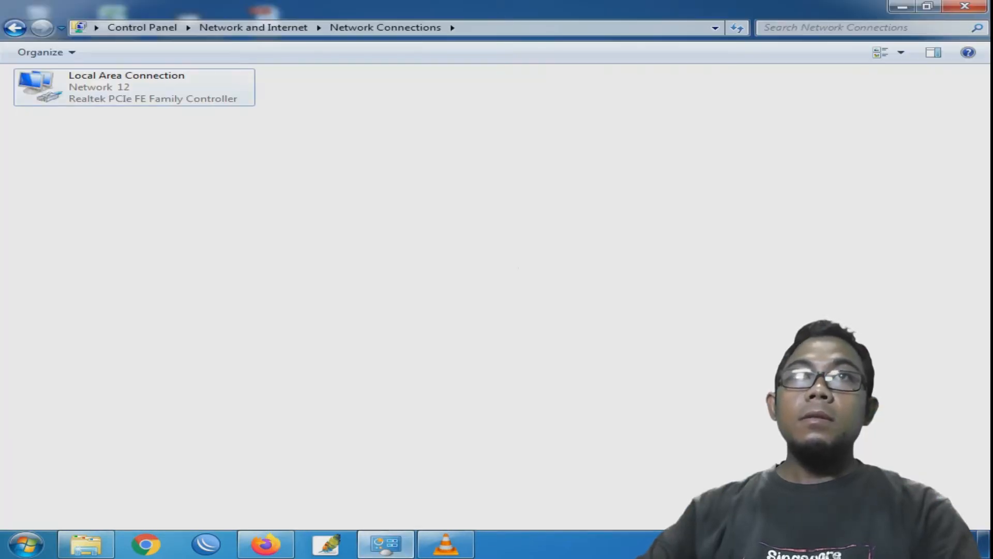
{"action": "left_click", "coordinate": [134, 87]}
{"action": "key", "text": "Return"}
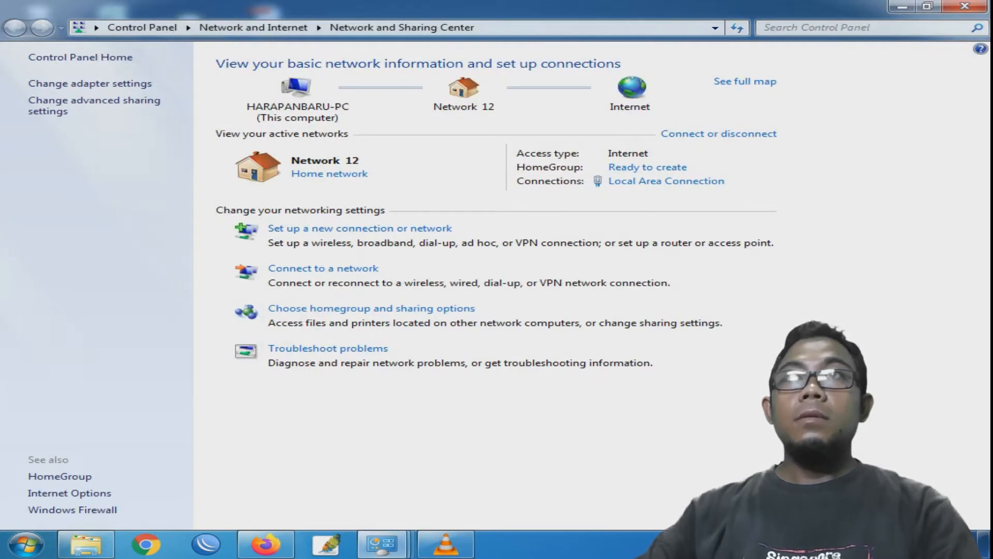
{"action": "left_click", "coordinate": [666, 181]}
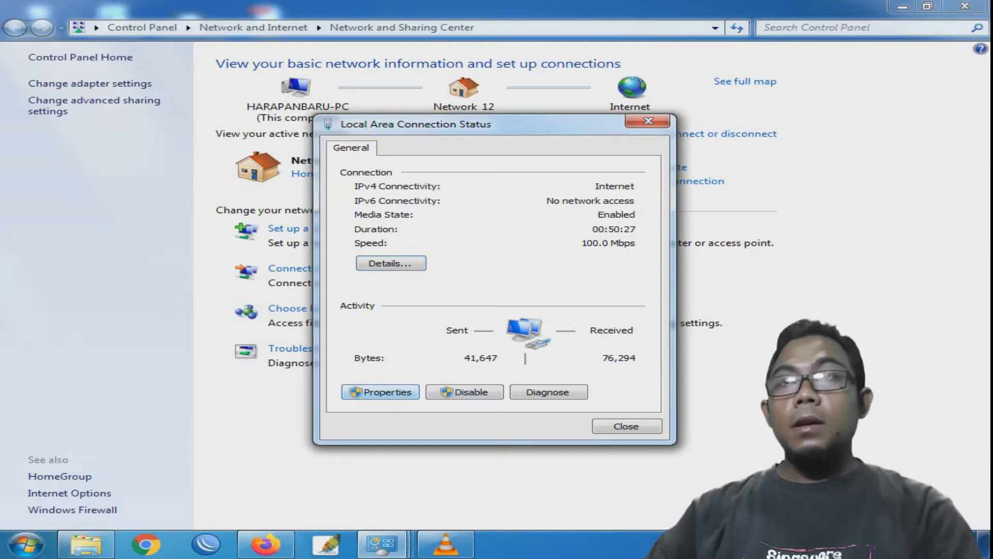
{"action": "left_click", "coordinate": [381, 392]}
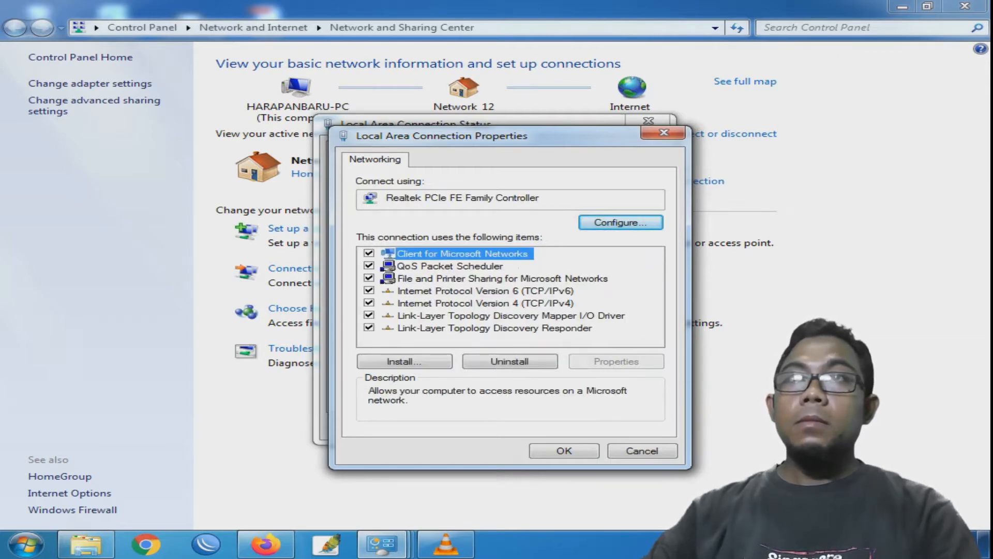
- Set TCP/IPv4 to static address 192.168.100.2 with mask 255.255.255.0 and apply
{"action": "double_click", "coordinate": [485, 304]}
{"action": "left_click", "coordinate": [479, 296]}
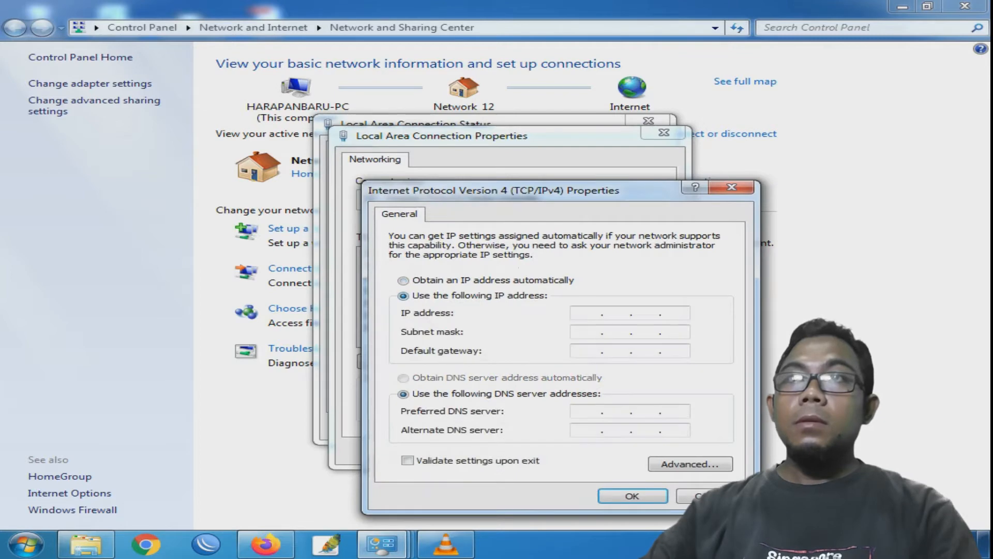
{"action": "type", "text": "192 . "}
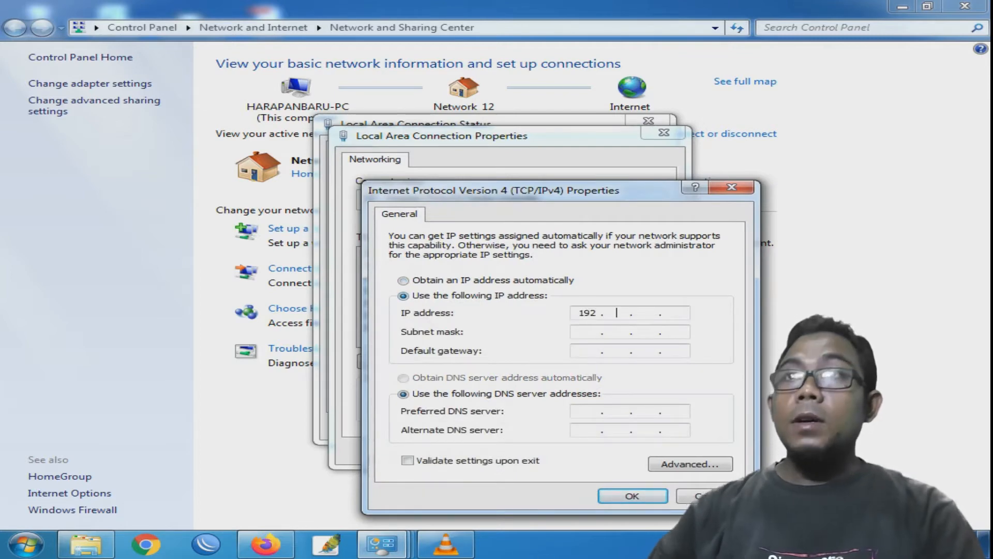
{"action": "type", "text": "168 . 10"}
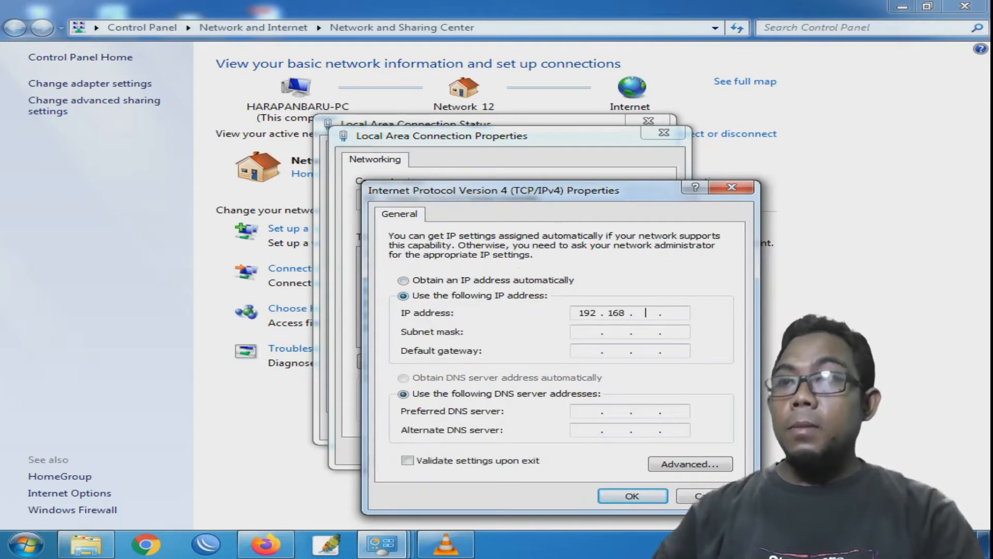
{"action": "type", "text": "0 . "}
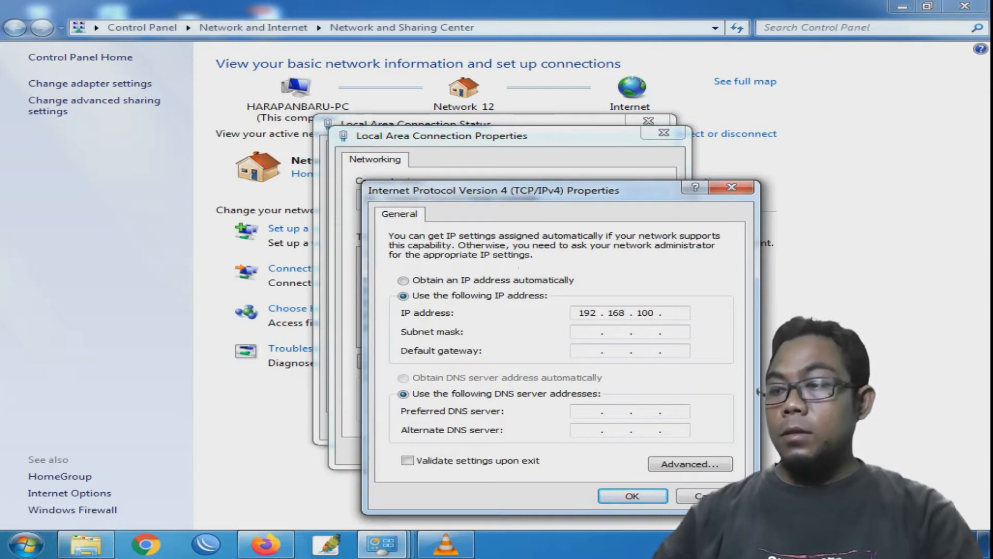
{"action": "type", "text": "2"}
{"action": "key", "text": "Tab"}
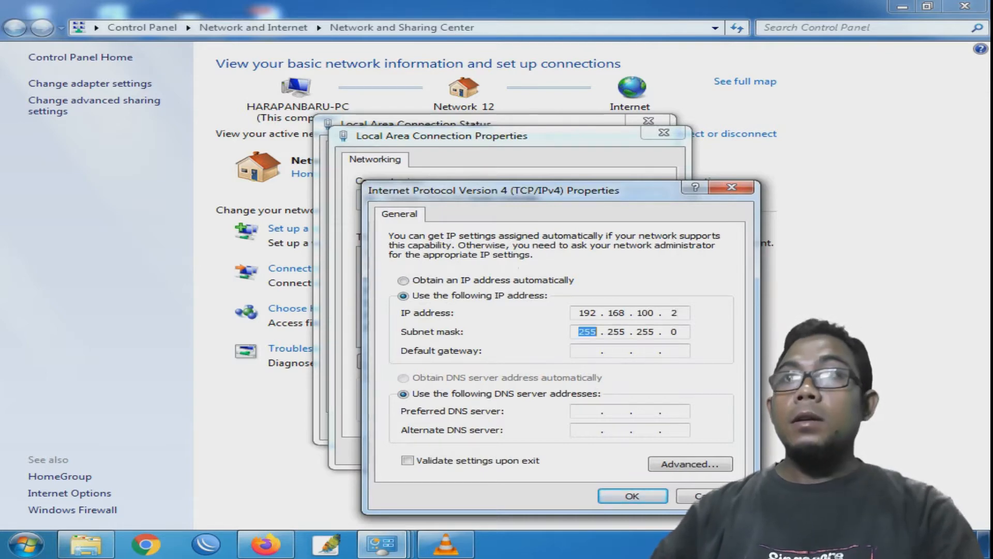
{"action": "left_click", "coordinate": [632, 496]}
{"action": "left_click", "coordinate": [564, 450]}
- Close the status, Network and Sharing Center and Network Connections windows, then refresh the desktop
{"action": "left_click", "coordinate": [625, 425]}
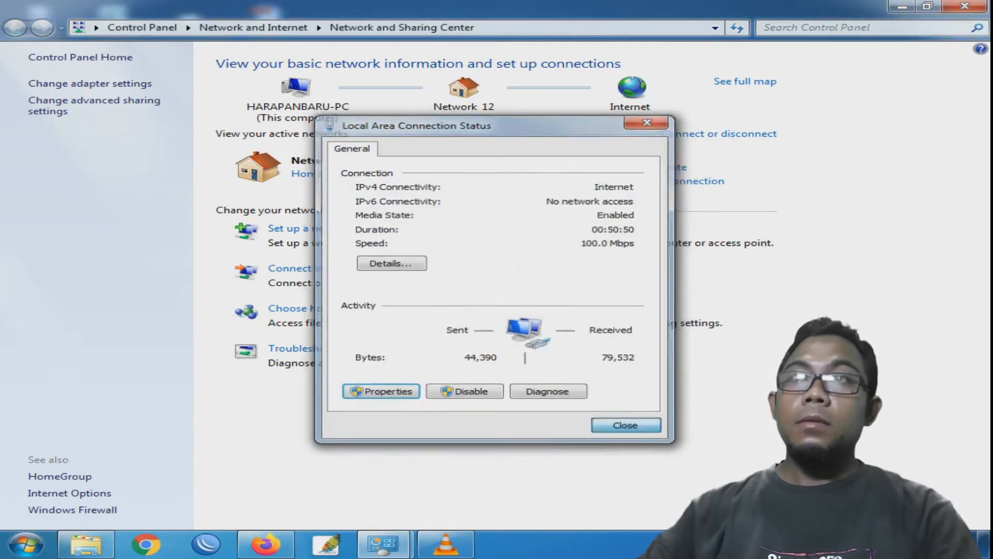
{"action": "left_click", "coordinate": [965, 6]}
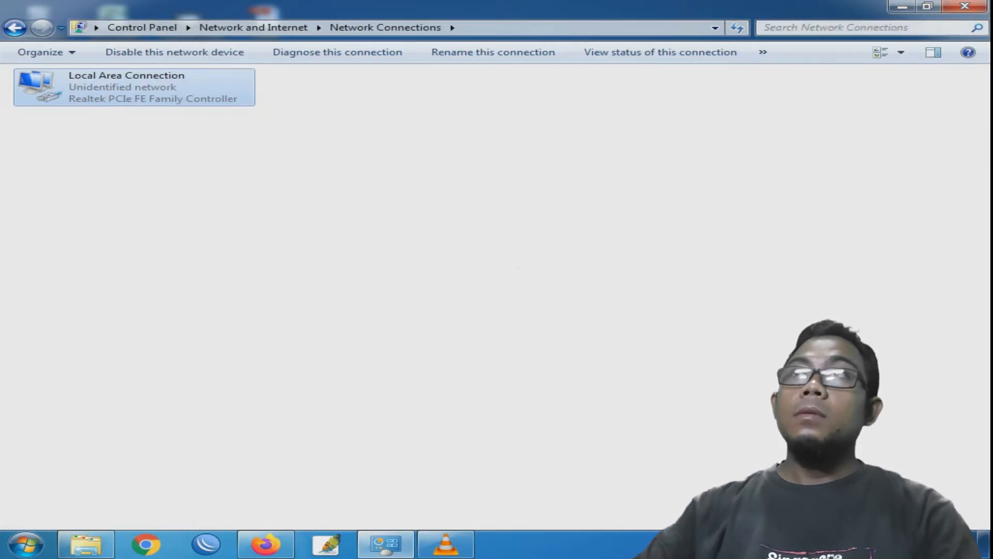
{"action": "left_click", "coordinate": [965, 6]}
{"action": "right_click", "coordinate": [590, 184]}
{"action": "left_click", "coordinate": [641, 224]}
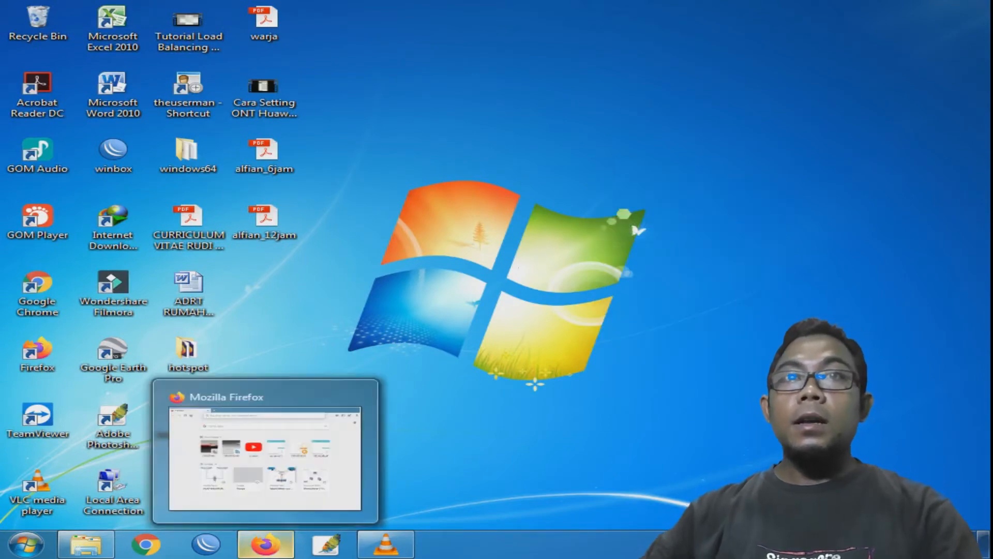
{"action": "left_click", "coordinate": [266, 544]}
- Load 192.168.100.1 in the address bar to reach the HG8245A login page
{"action": "left_click", "coordinate": [269, 40]}
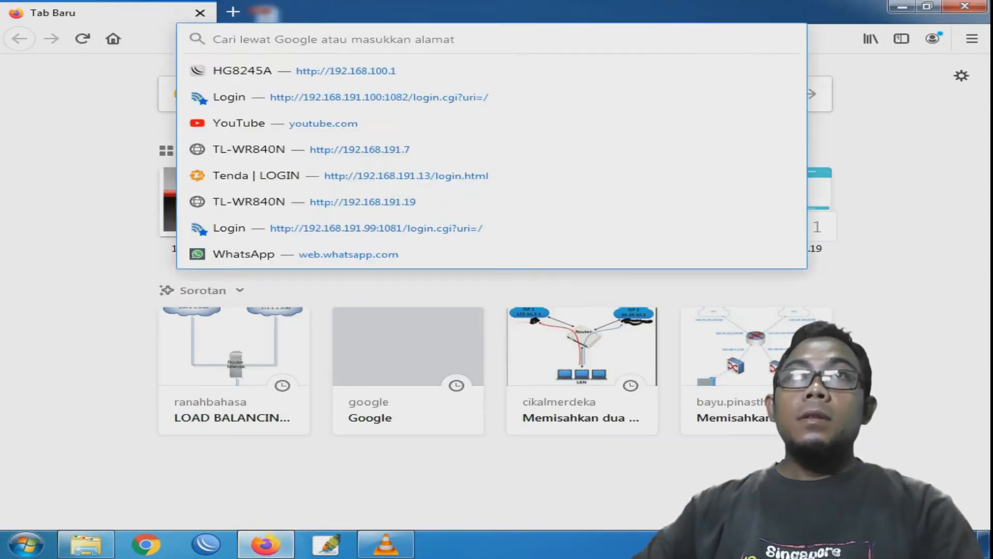
{"action": "type", "text": "192.168"}
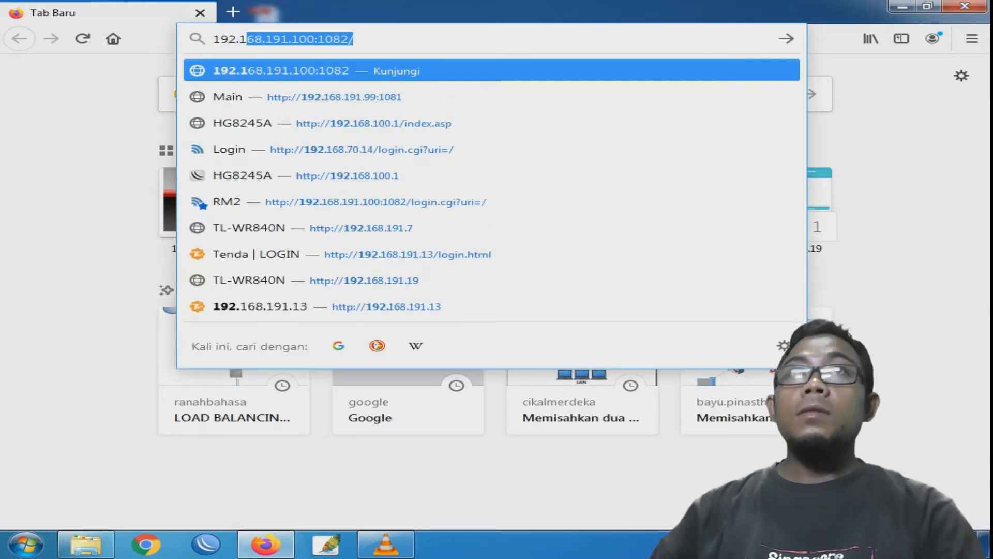
{"action": "type", "text": ".100."}
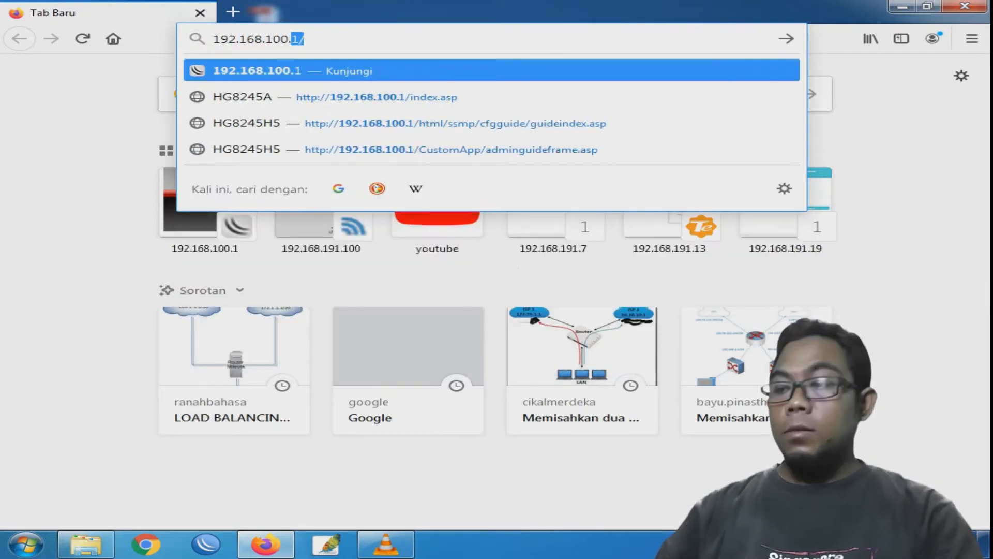
{"action": "type", "text": "1"}
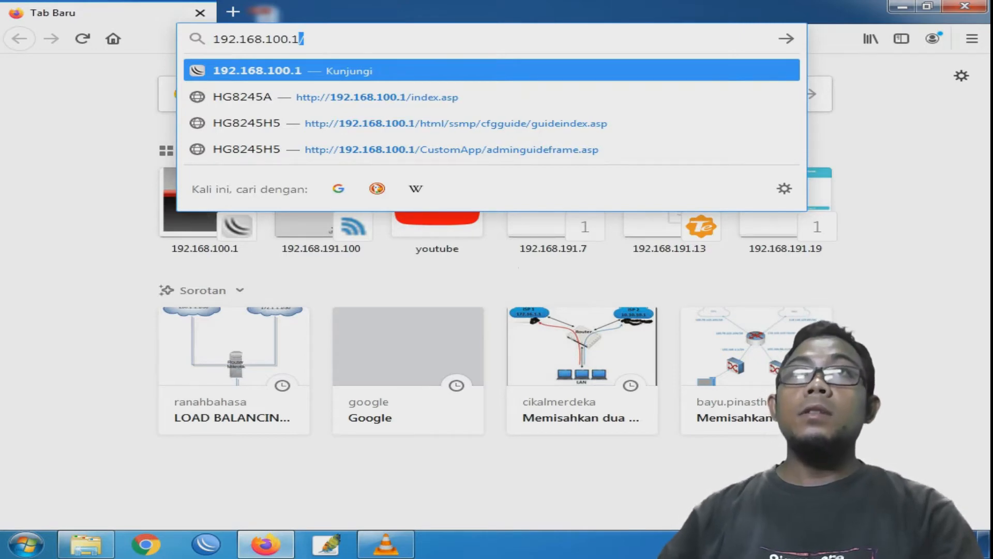
{"action": "key", "text": "Return"}
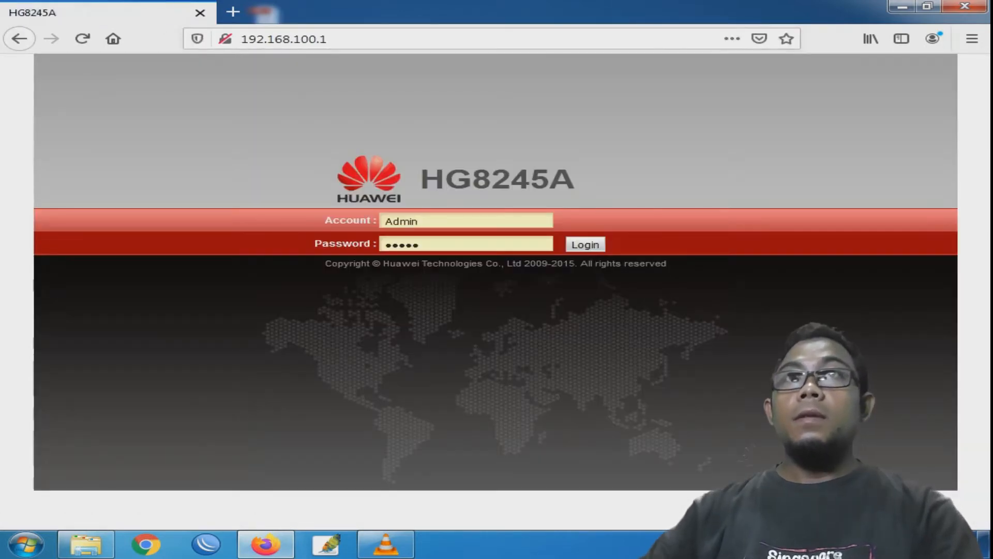
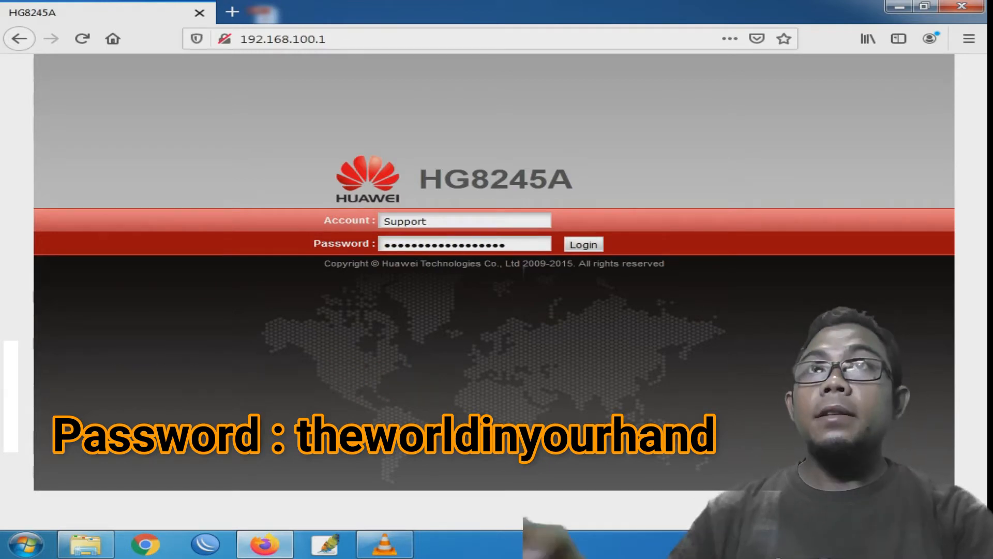
- Log in to the HG8245A and go to the LAN Port Work Mode page
{"action": "key", "text": "Return"}
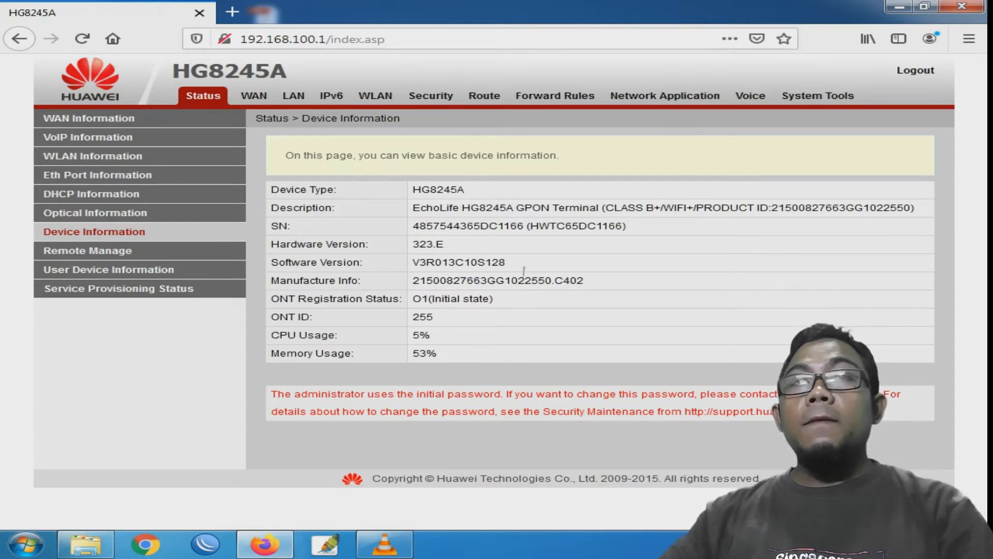
{"action": "left_click", "coordinate": [293, 96]}
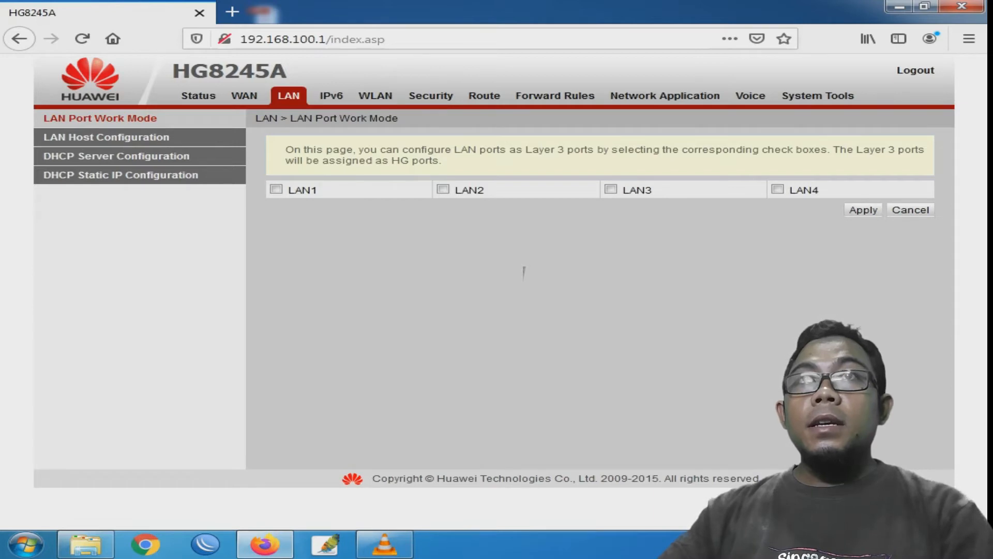
- Make LAN1 and LAN2 Layer 3 ports, apply, and open LAN Host Configuration
{"action": "left_click", "coordinate": [277, 189]}
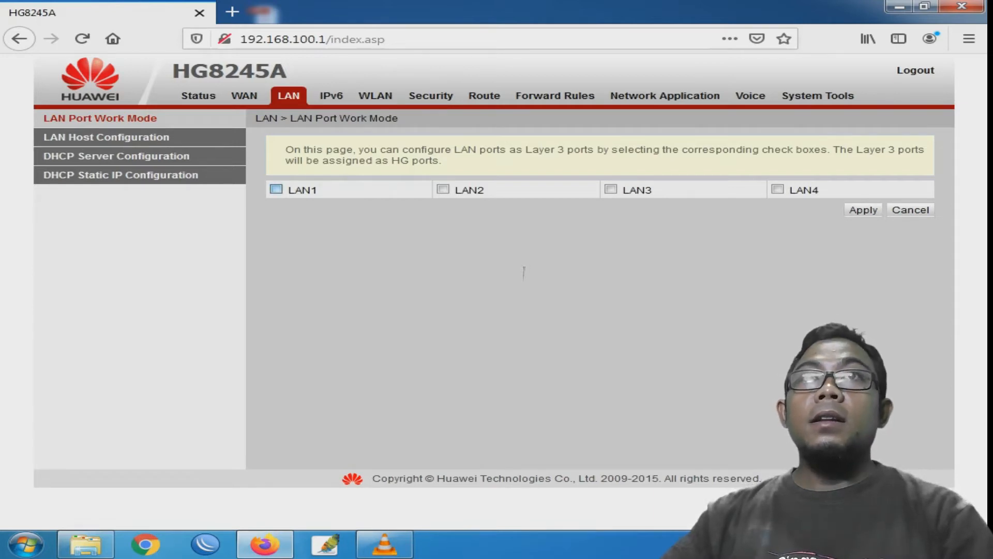
{"action": "left_click", "coordinate": [443, 189]}
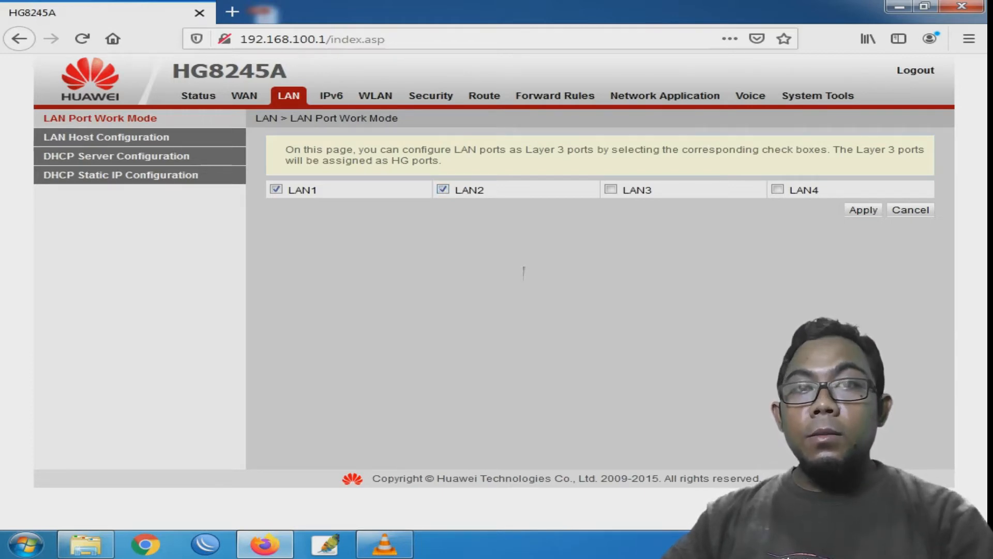
{"action": "left_click", "coordinate": [863, 210]}
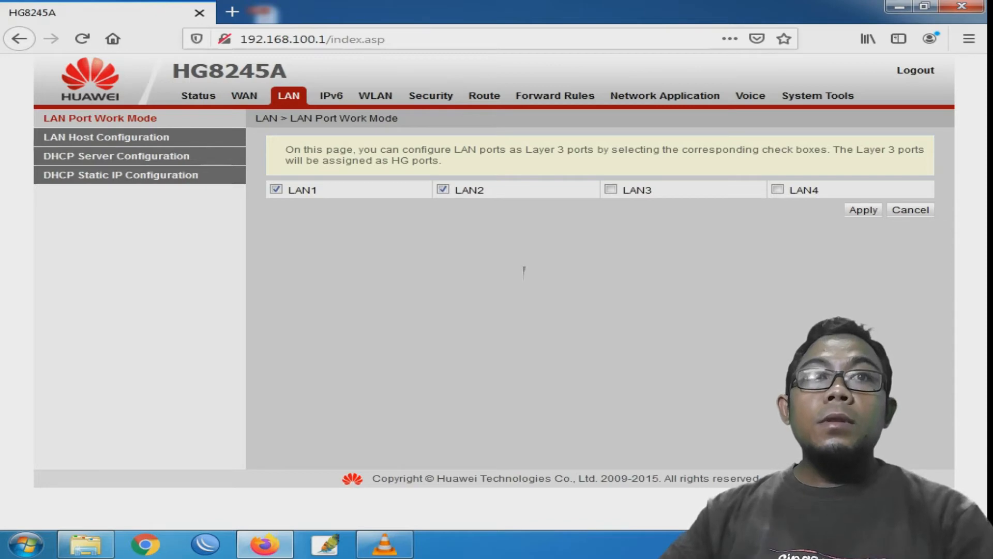
{"action": "left_click", "coordinate": [106, 137]}
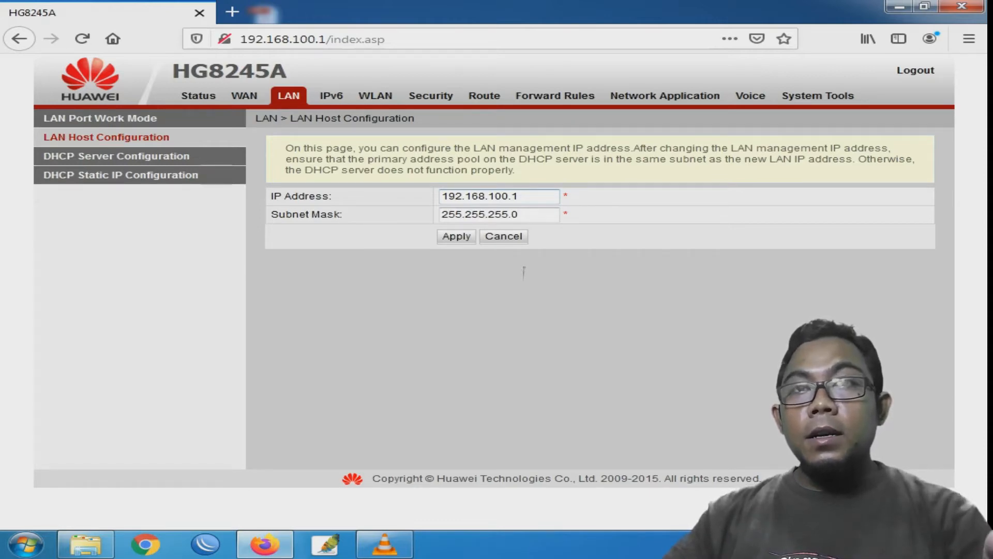
- Change the router's LAN management IP to 192.168.1.10, then open Network and Sharing Center
{"action": "key", "text": "shift+Left"}
{"action": "key", "text": "shift+Left"}
{"action": "key", "text": "shift+Left"}
{"action": "key", "text": "shift+Left"}
{"action": "key", "text": "shift+Left"}
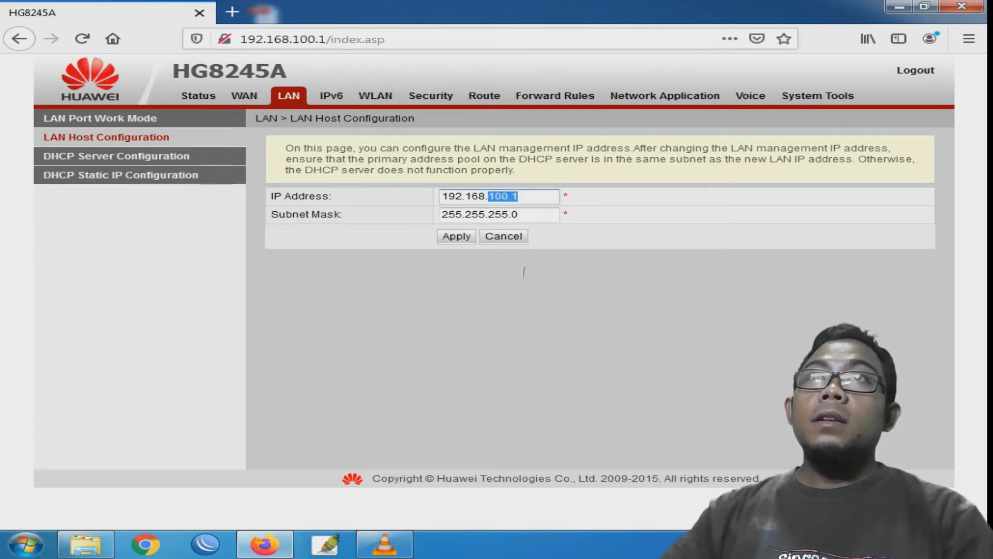
{"action": "type", "text": "1."}
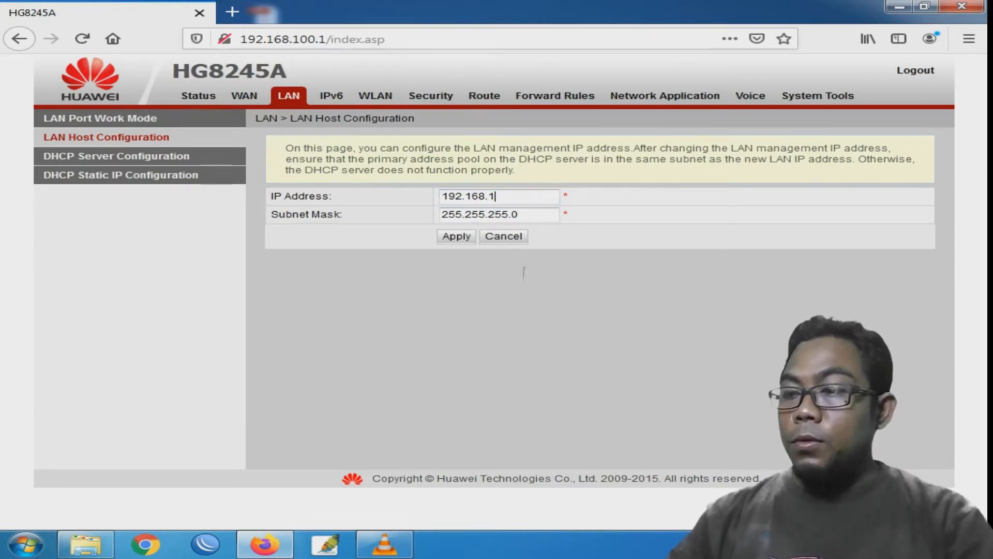
{"action": "type", "text": "10"}
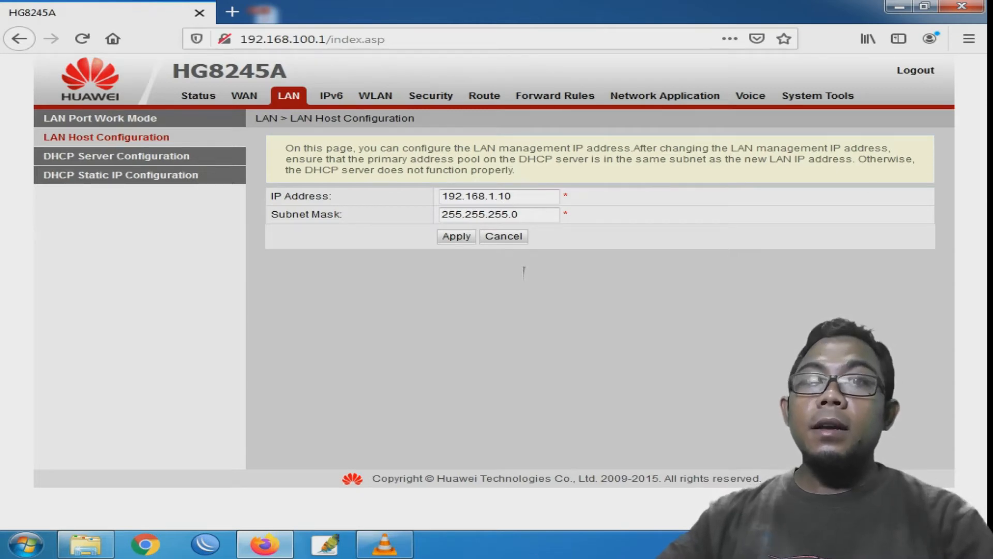
{"action": "key", "text": "Return"}
{"action": "key", "text": "Return"}
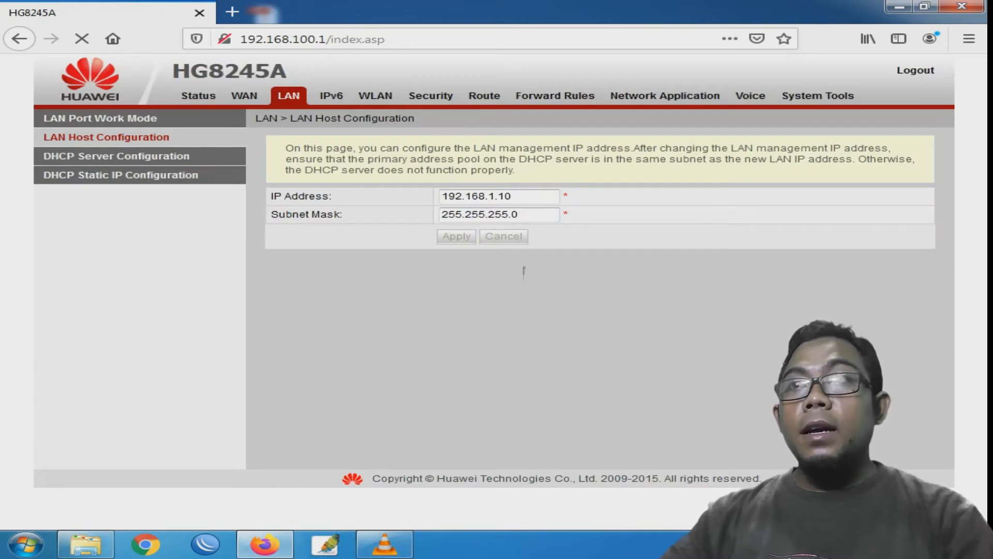
{"action": "right_click", "coordinate": [880, 545]}
{"action": "left_click", "coordinate": [874, 532]}
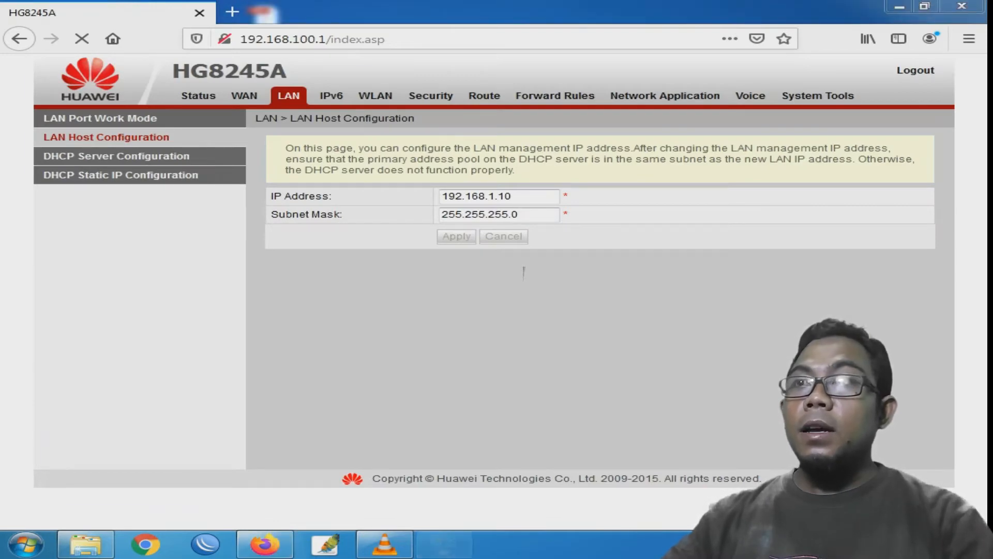
- Change the PC's static IPv4 address to 192.168.1.2, then return to Firefox's address bar
{"action": "left_click", "coordinate": [664, 174]}
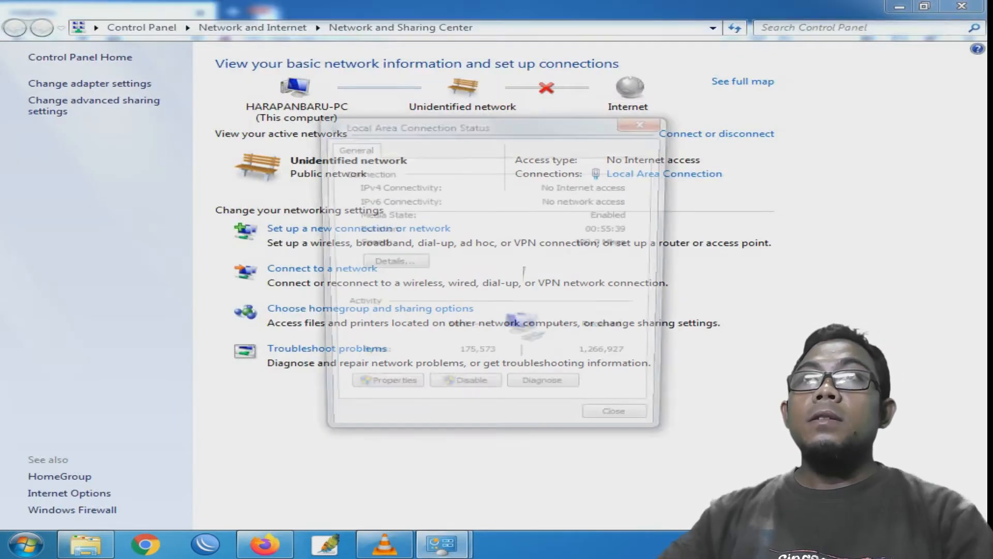
{"action": "left_click", "coordinate": [379, 391]}
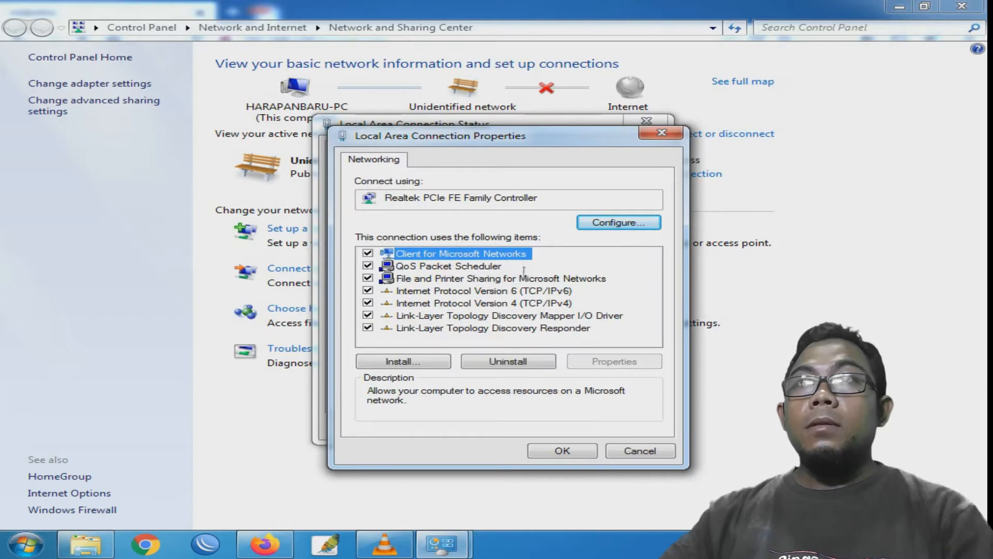
{"action": "double_click", "coordinate": [484, 303]}
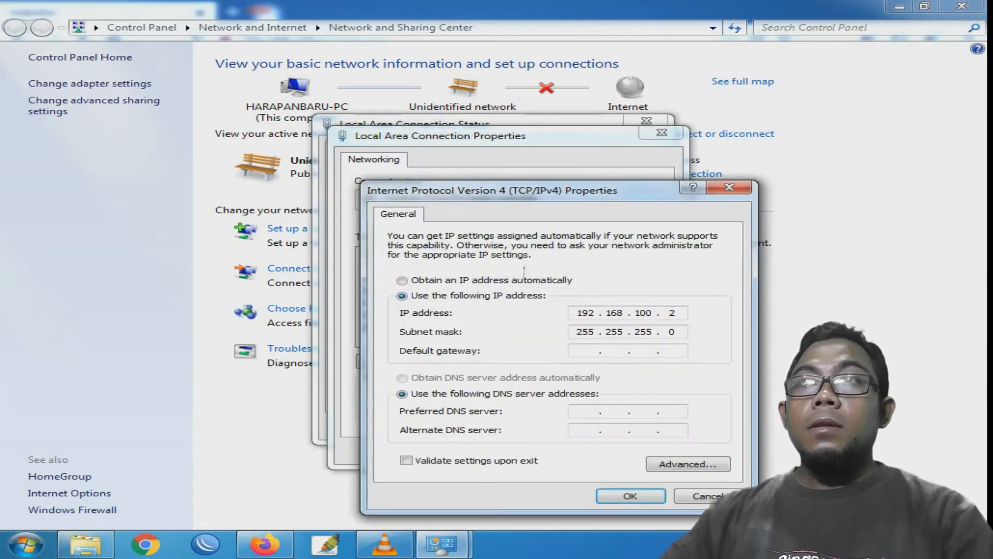
{"action": "double_click", "coordinate": [651, 313]}
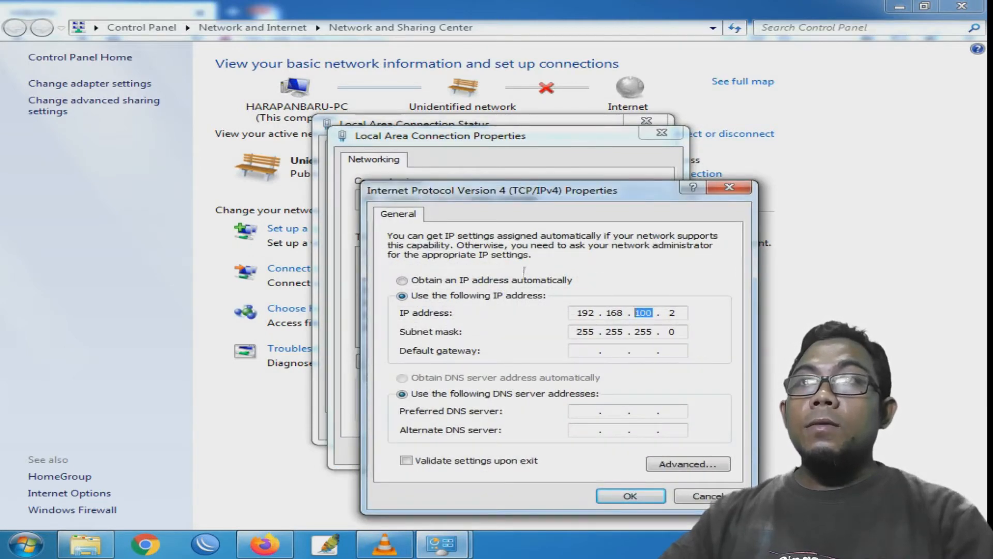
{"action": "type", "text": "1"}
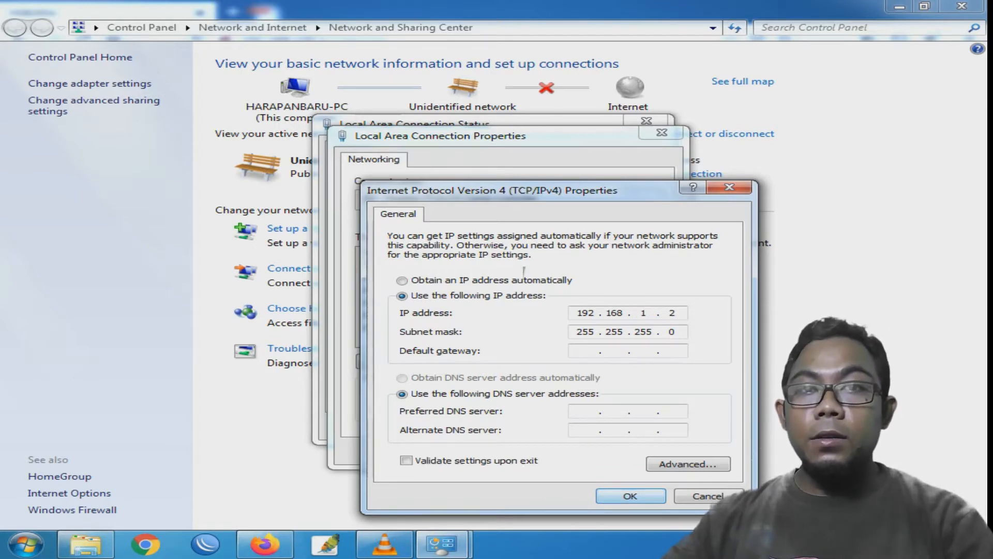
{"action": "key", "text": "Return"}
{"action": "key", "text": "Return"}
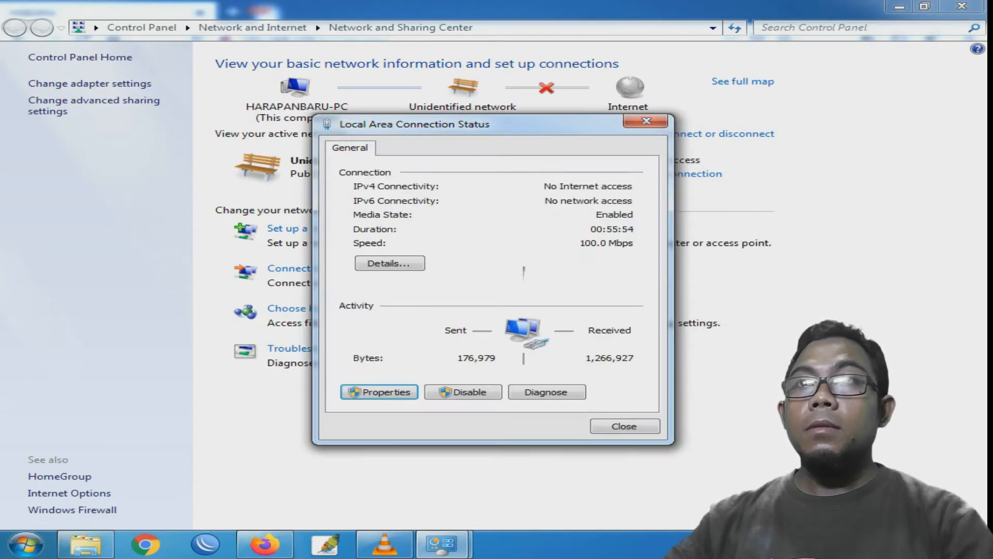
{"action": "key", "text": "Escape"}
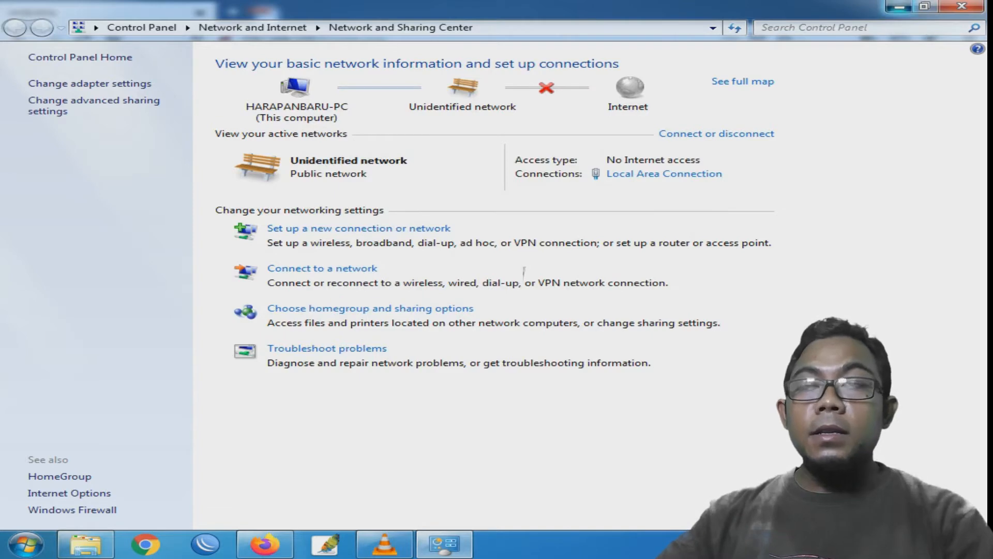
{"action": "key", "text": "alt+Tab"}
{"action": "left_click_drag", "start_coordinate": [387, 40], "coordinate": [292, 40]}
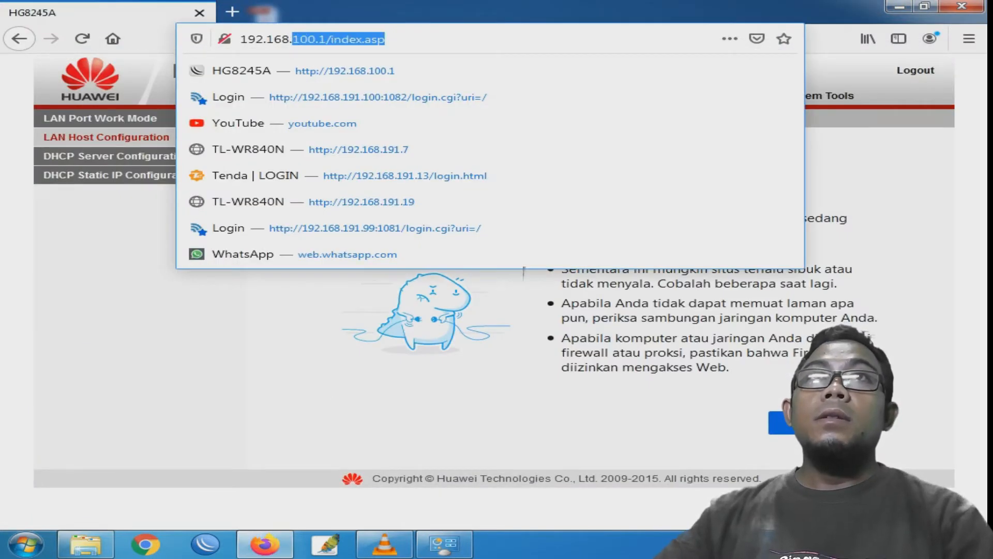
- Try loading the router at 192.168.1.10, then switch to the network settings window
{"action": "type", "text": "1."}
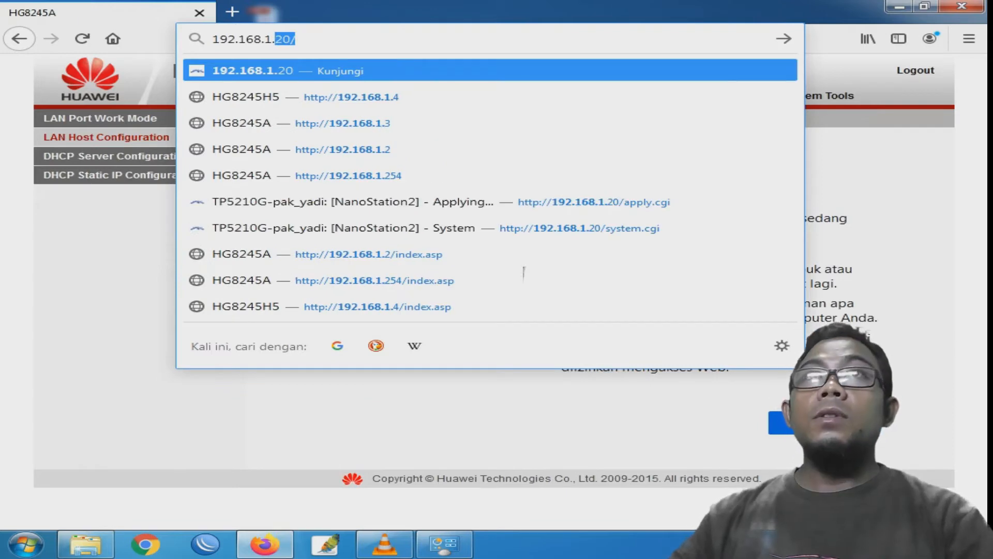
{"action": "type", "text": "10"}
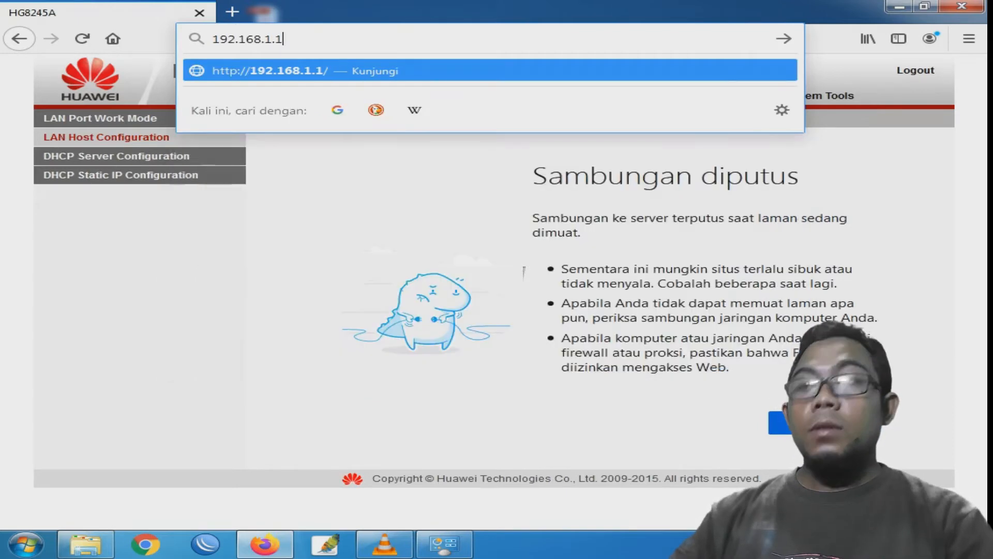
{"action": "key", "text": "Return"}
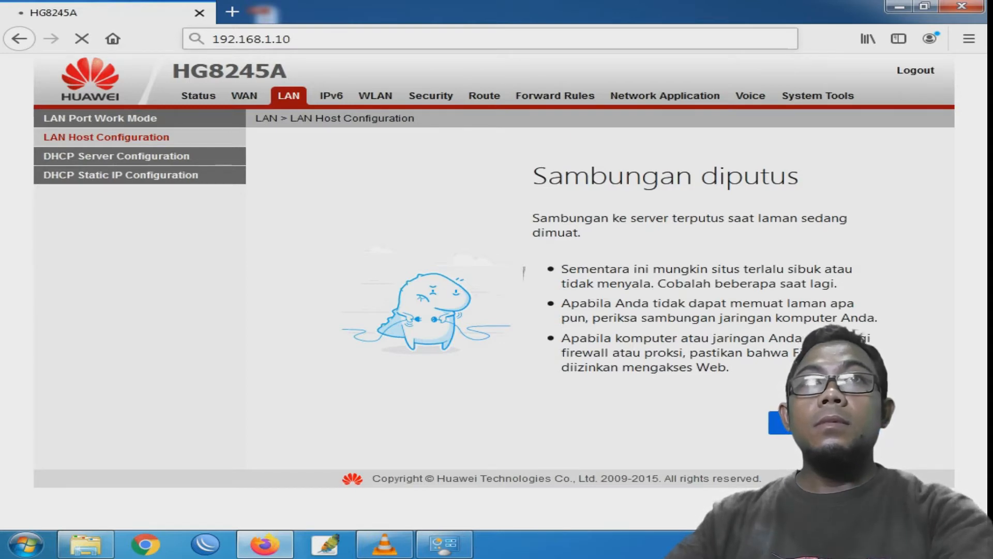
{"action": "left_click", "coordinate": [252, 39]}
{"action": "key", "text": "Return"}
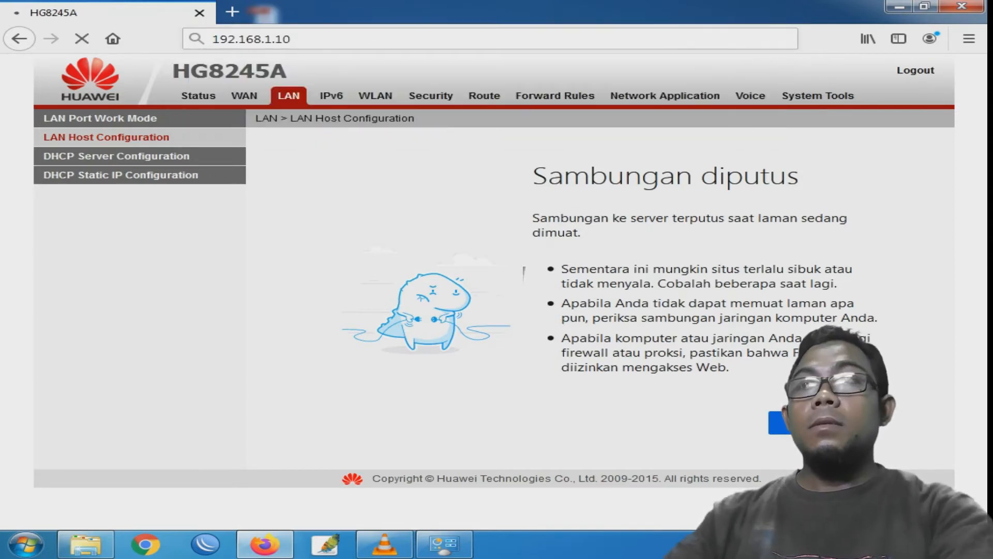
{"action": "left_click", "coordinate": [454, 549]}
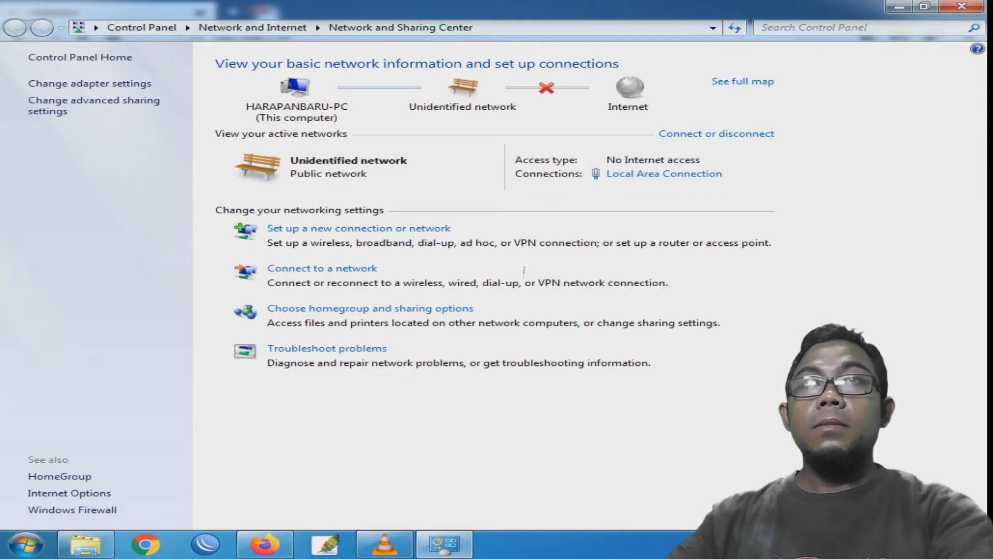
- Recheck the PC's IPv4 settings, close the connection dialogs and minimize Control Panel
{"action": "left_click", "coordinate": [664, 173]}
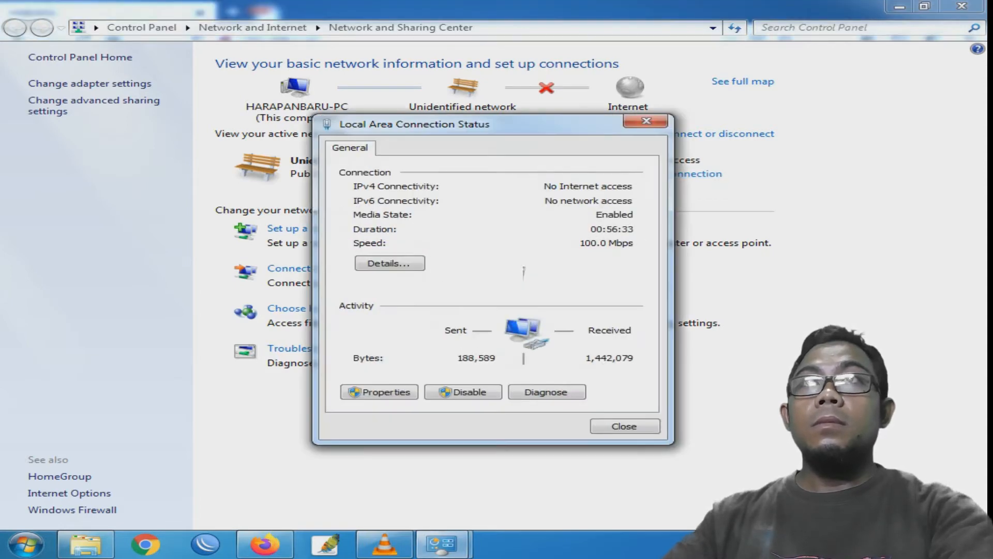
{"action": "left_click", "coordinate": [380, 391]}
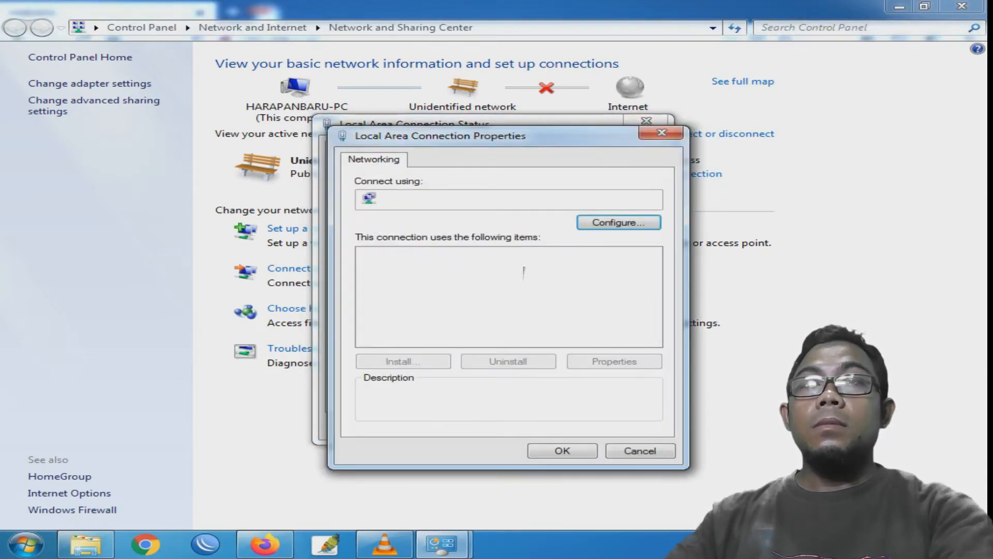
{"action": "double_click", "coordinate": [484, 304]}
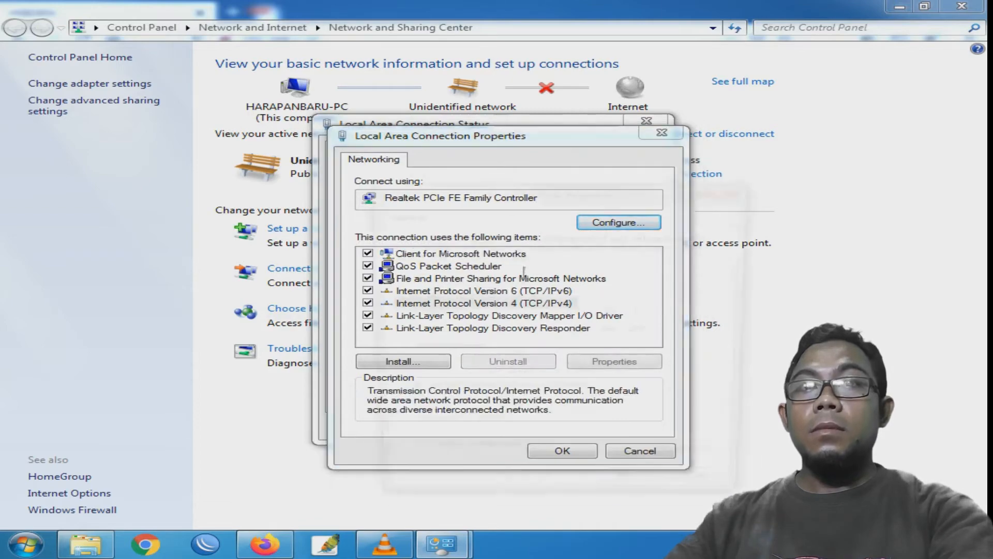
{"action": "key", "text": "Return"}
{"action": "key", "text": "Return"}
{"action": "left_click", "coordinate": [625, 427]}
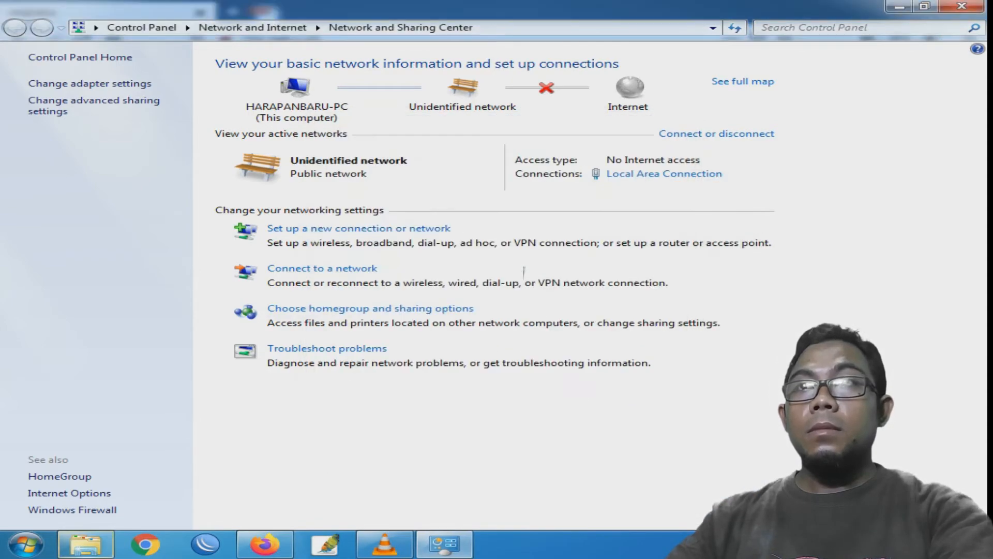
{"action": "left_click", "coordinate": [899, 7]}
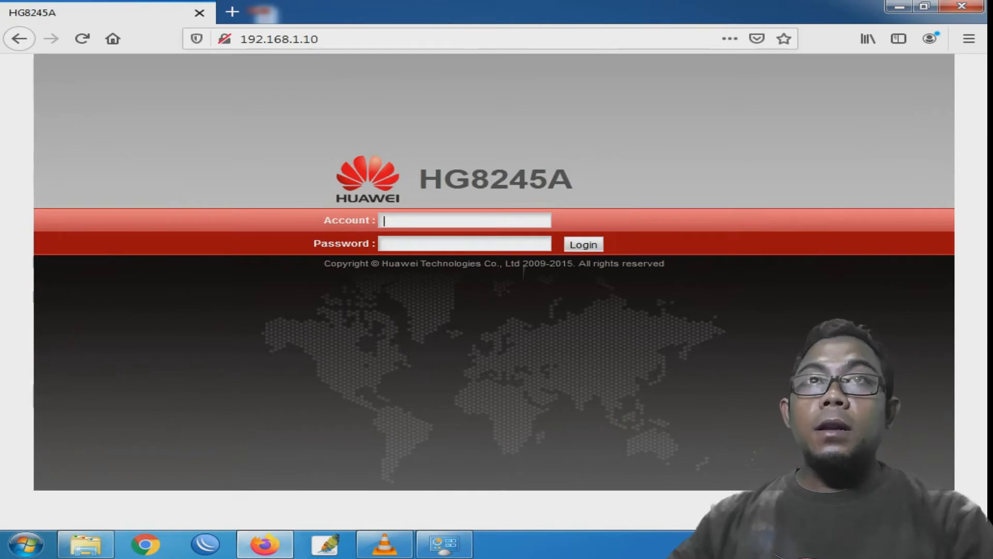
- Log in with the Support account and its password, then open the LAN port settings
{"action": "type", "text": "Support"}
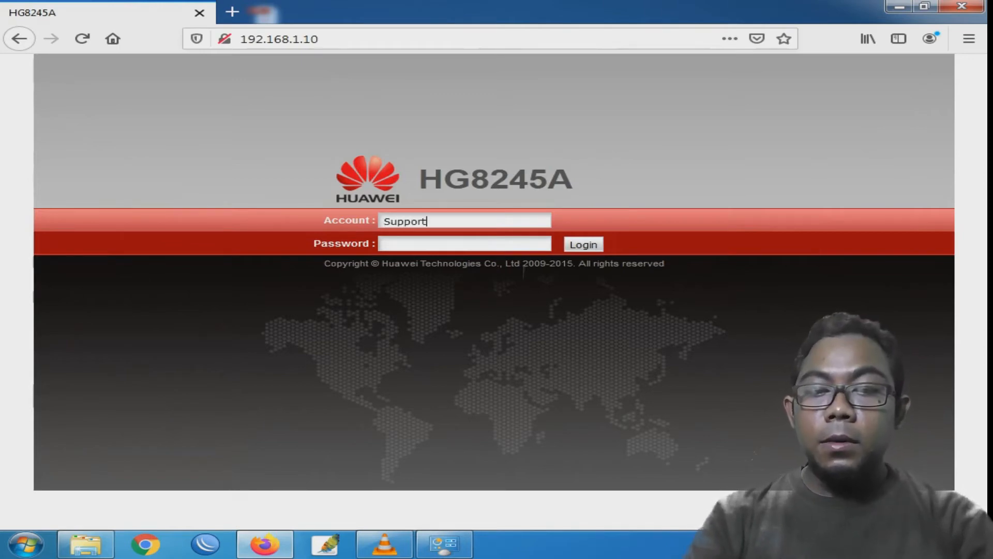
{"action": "key", "text": "Tab"}
{"action": "type", "text": "•••••"}
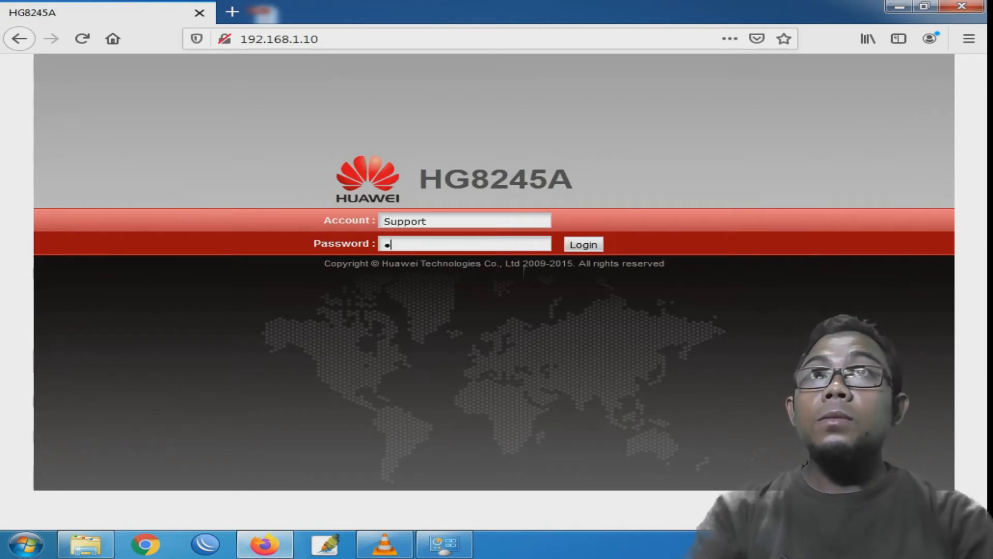
{"action": "type", "text": "••••••"}
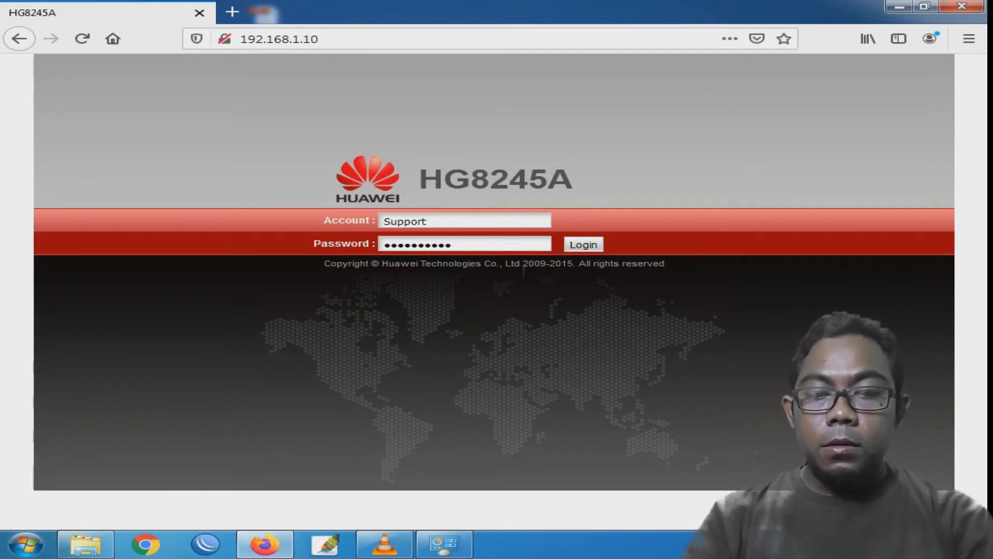
{"action": "type", "text": "••••••••"}
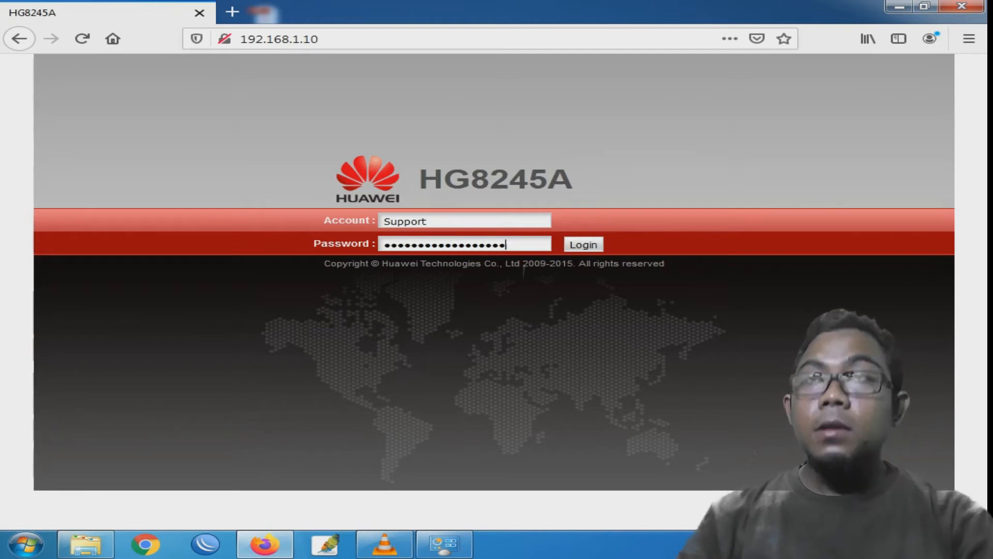
{"action": "key", "text": "Return"}
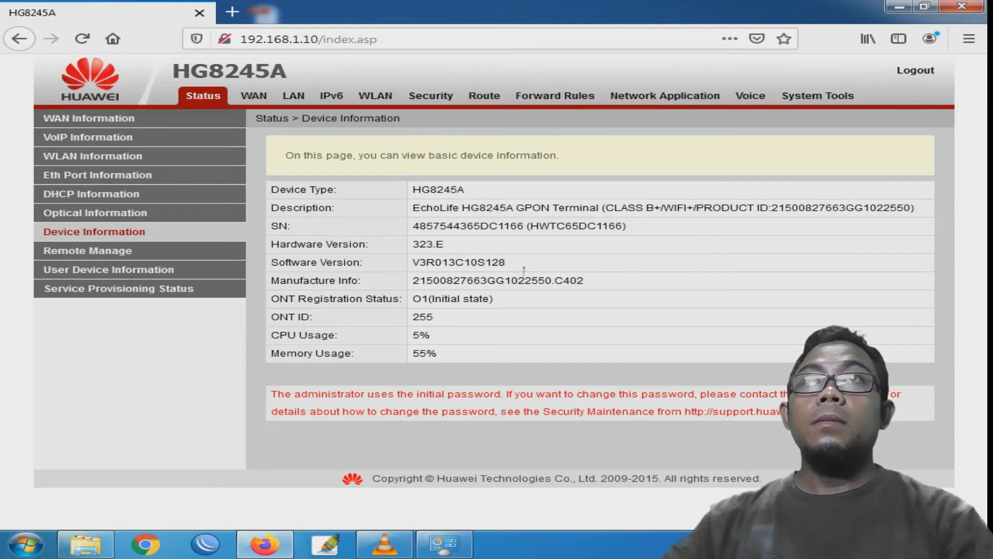
{"action": "left_click", "coordinate": [294, 96]}
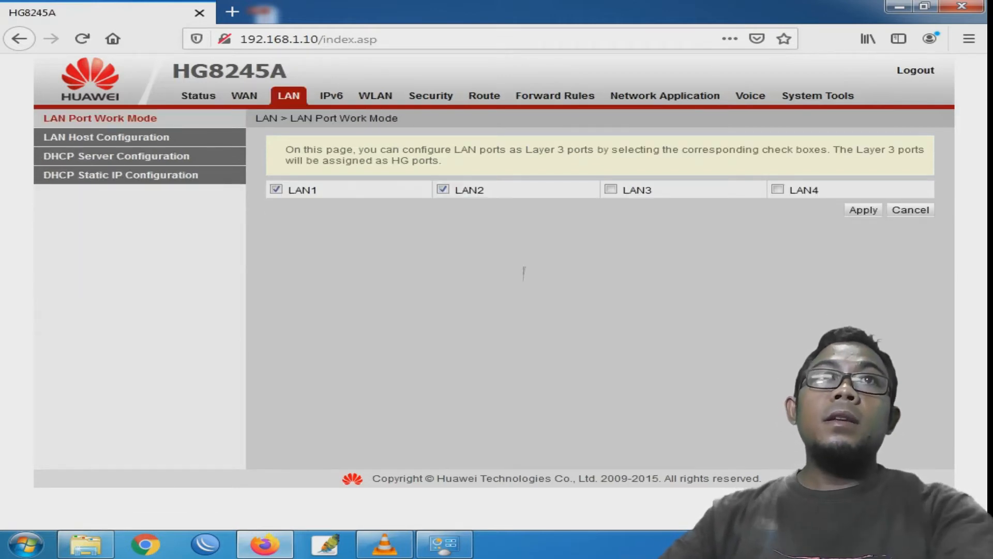
- In DHCP Server Configuration, untick Enable Primary DHCP Server and Option125
{"action": "left_click", "coordinate": [107, 137]}
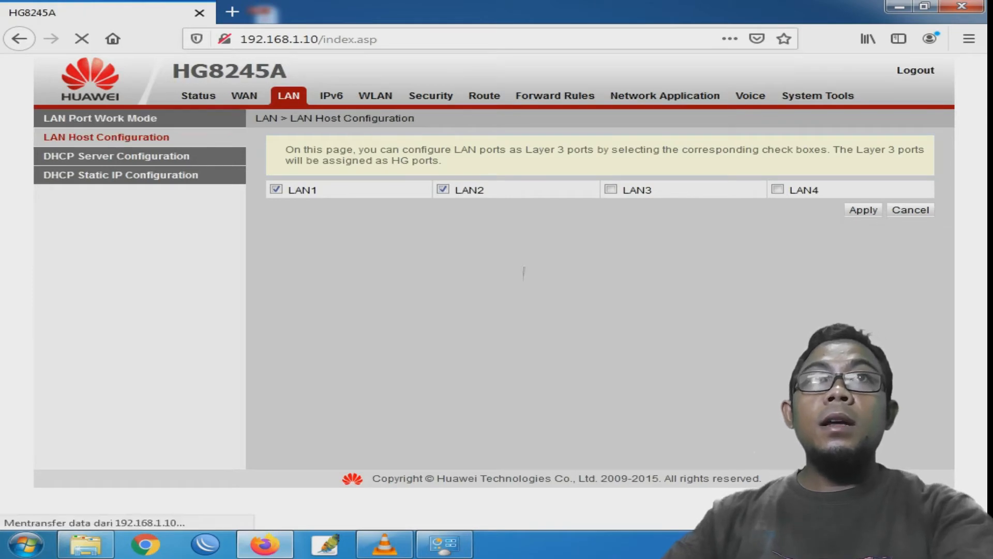
{"action": "left_click", "coordinate": [116, 156]}
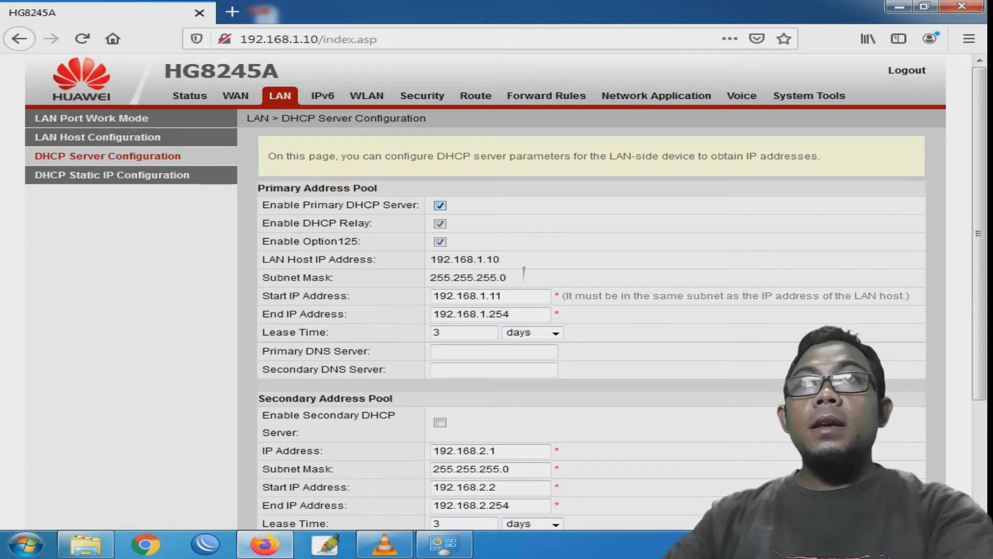
{"action": "left_click", "coordinate": [440, 205]}
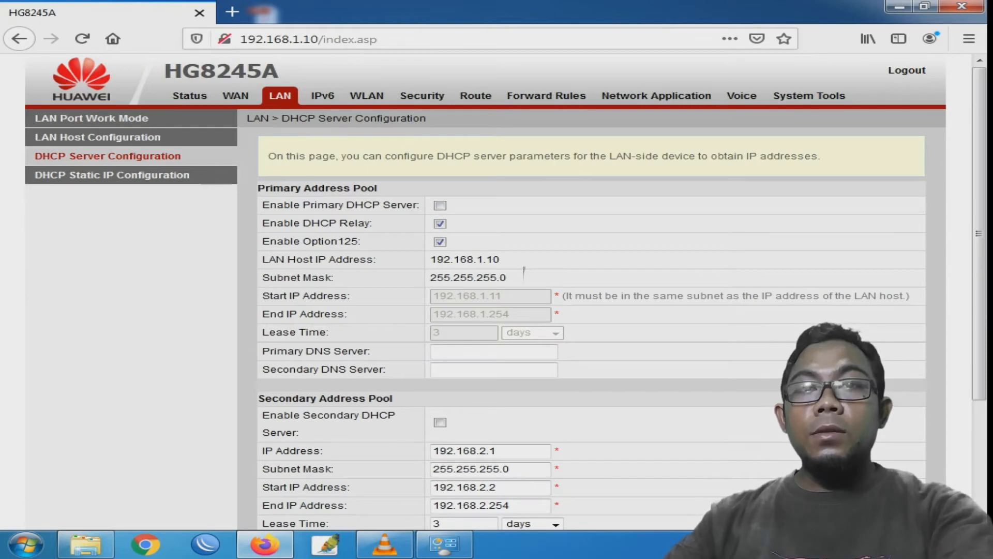
{"action": "left_click", "coordinate": [440, 242]}
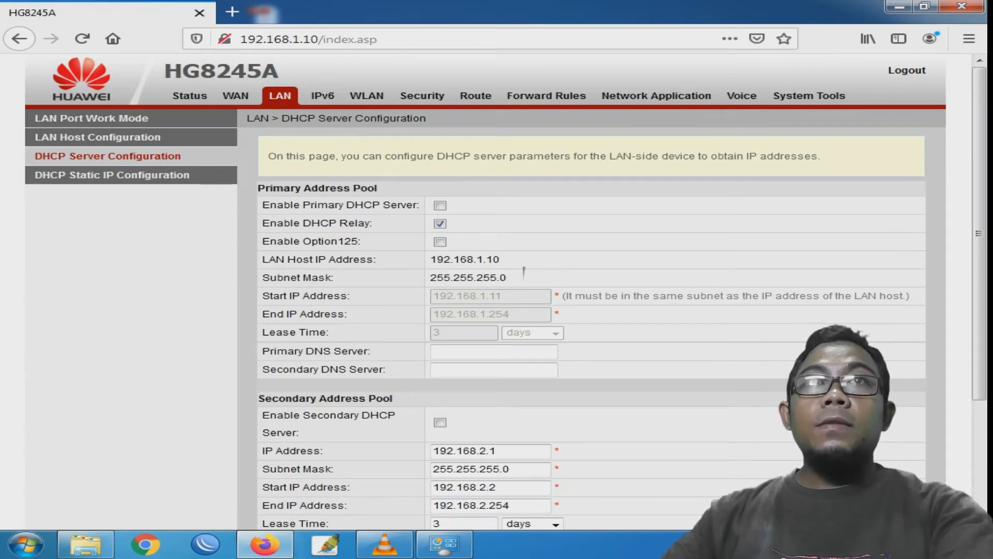
- Save the DHCP server changes and go to the WAN configuration page
{"action": "scroll", "coordinate": [524, 273], "scroll_direction": "down", "scroll_amount": 3}
{"action": "scroll", "coordinate": [524, 273], "scroll_direction": "up", "scroll_amount": 1}
{"action": "scroll", "coordinate": [524, 273], "scroll_direction": "up", "scroll_amount": 2}
{"action": "scroll", "coordinate": [524, 273], "scroll_direction": "down", "scroll_amount": 2}
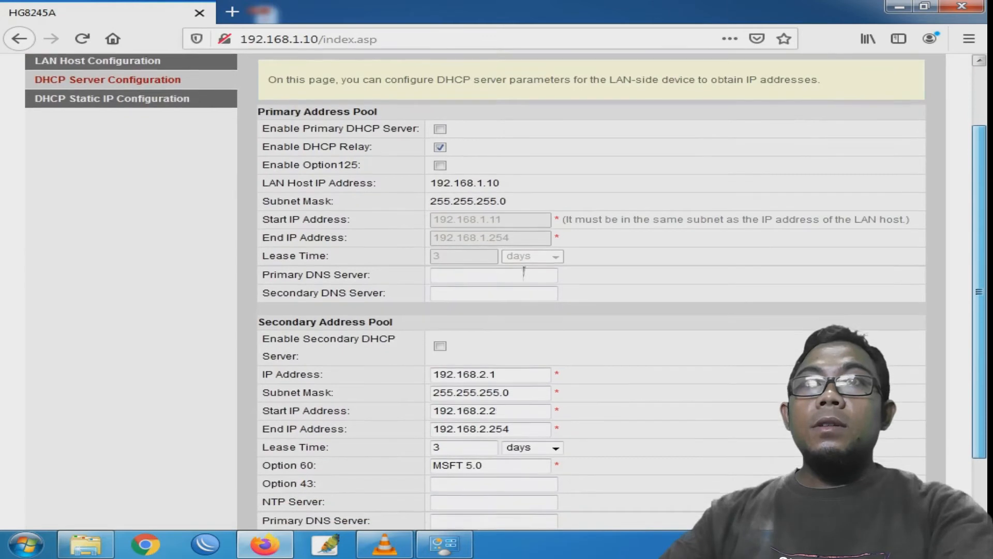
{"action": "scroll", "coordinate": [524, 274], "scroll_direction": "up", "scroll_amount": 1}
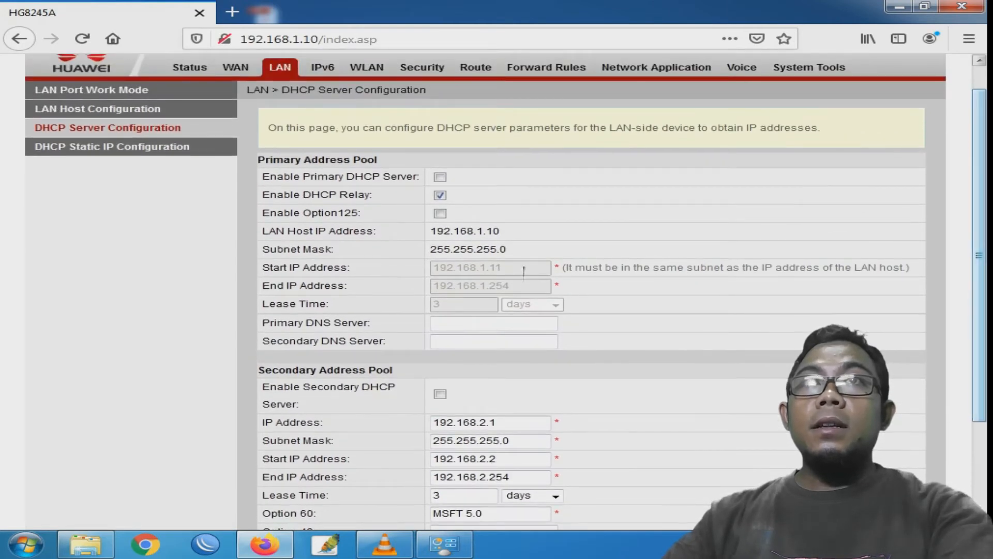
{"action": "scroll", "coordinate": [524, 271], "scroll_direction": "down", "scroll_amount": 1}
{"action": "scroll", "coordinate": [524, 271], "scroll_direction": "down", "scroll_amount": 3}
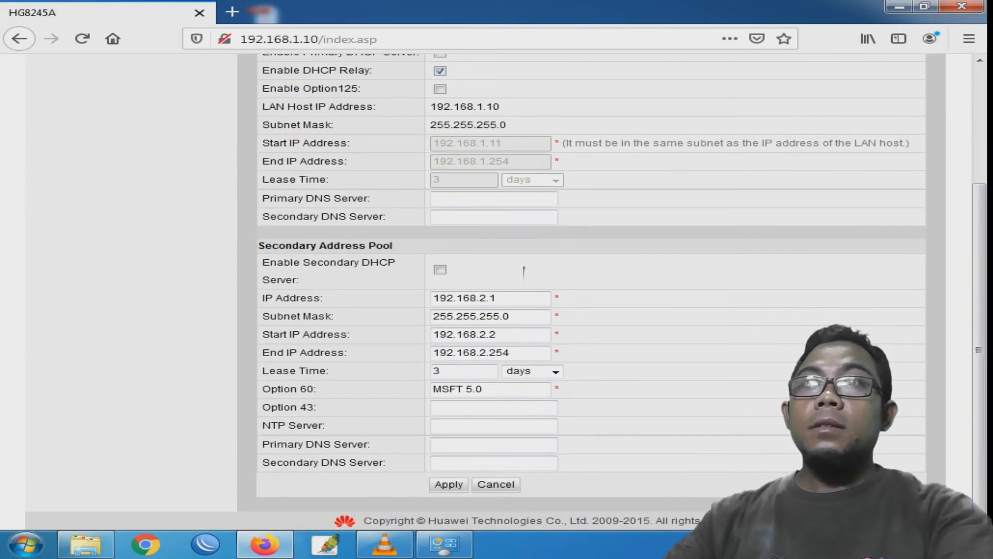
{"action": "key", "text": "Return"}
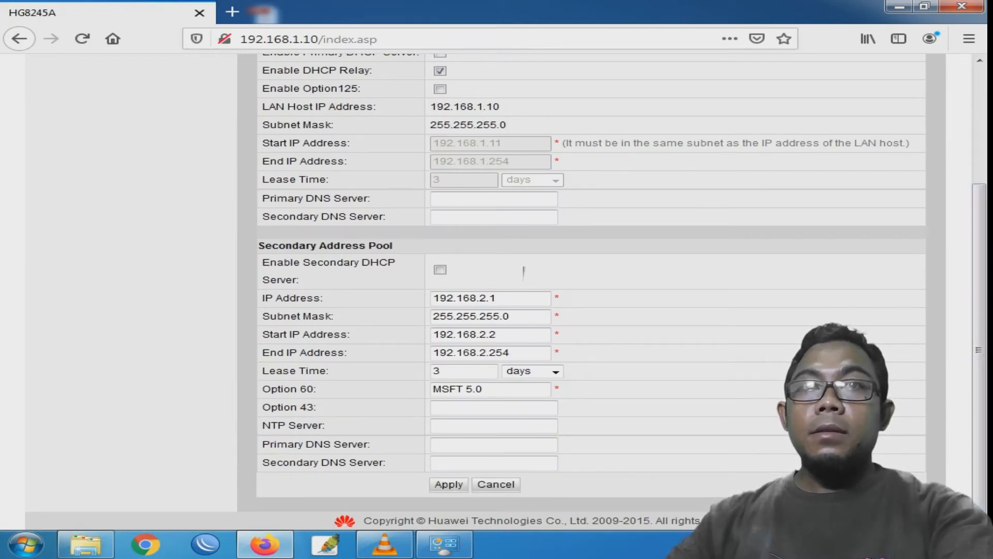
{"action": "scroll", "coordinate": [524, 272], "scroll_direction": "up", "scroll_amount": 4}
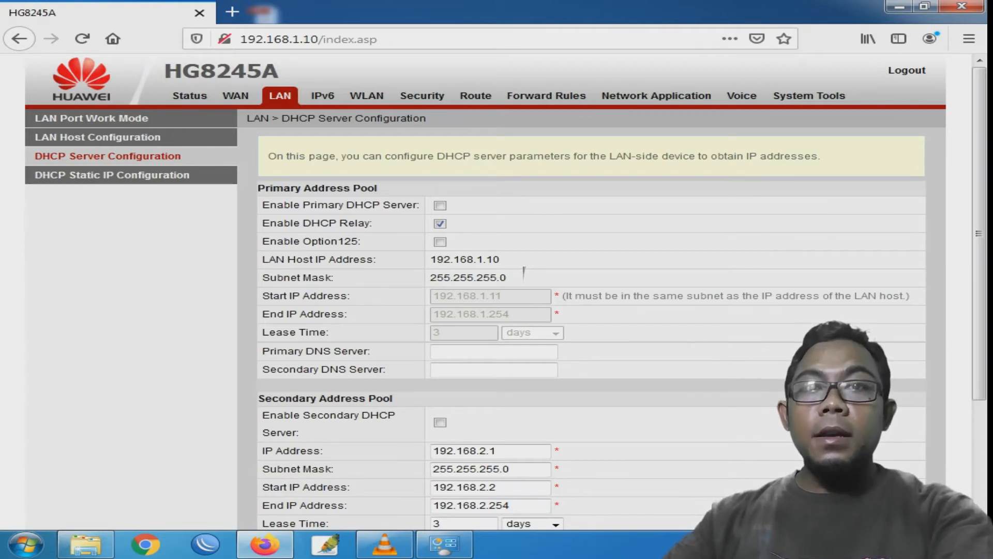
{"action": "left_click", "coordinate": [236, 96]}
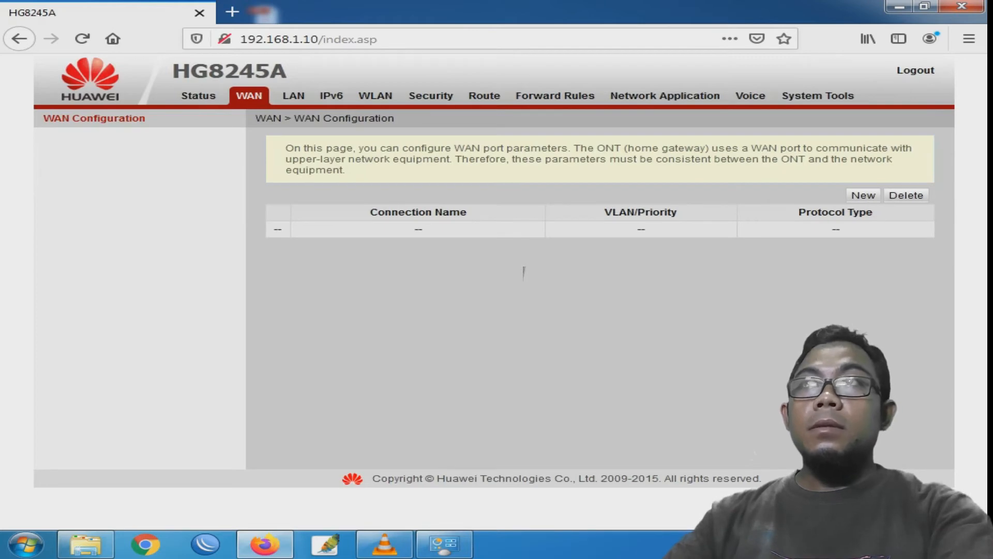
- Add a new WAN connection, bringing up the default IPoE Route WAN form
{"action": "left_click", "coordinate": [863, 195]}
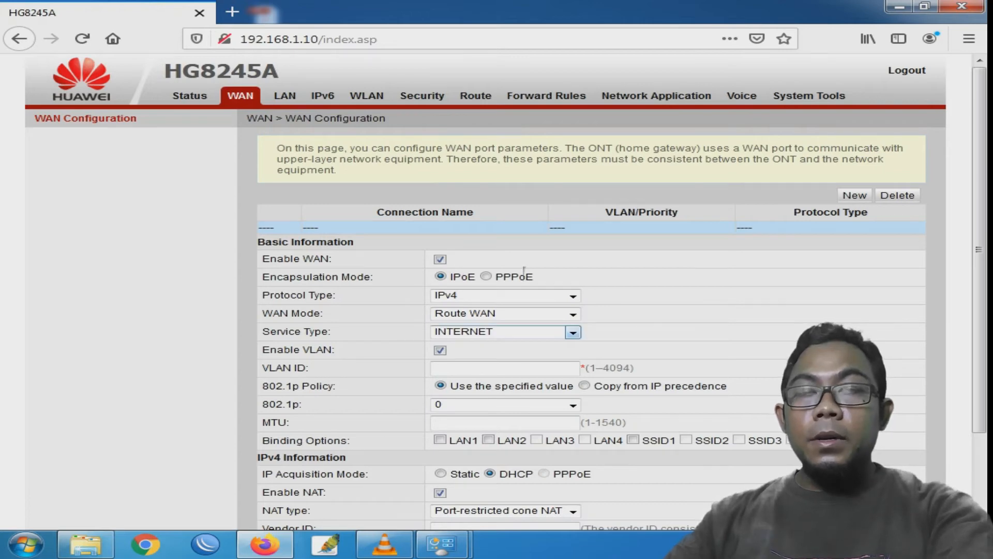
- Set the new WAN connection's service type to OTHER and bind it to LAN1
{"action": "left_click", "coordinate": [573, 332]}
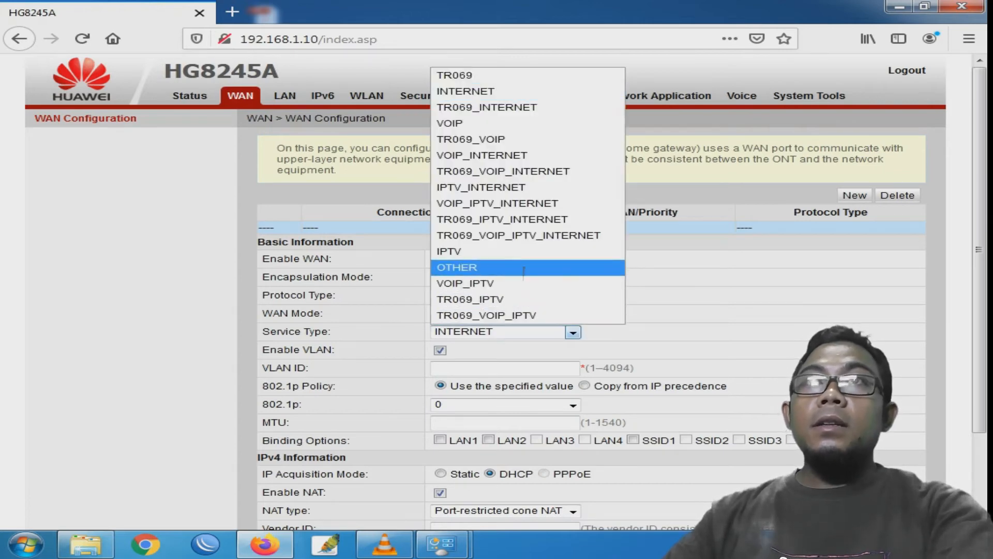
{"action": "left_click", "coordinate": [524, 268]}
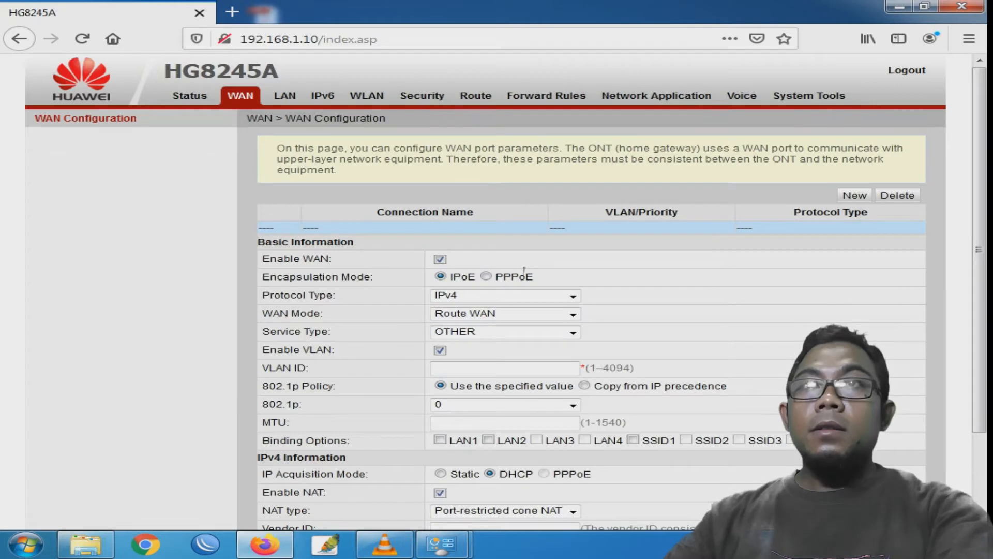
{"action": "scroll", "coordinate": [523, 269], "scroll_direction": "down", "scroll_amount": 3}
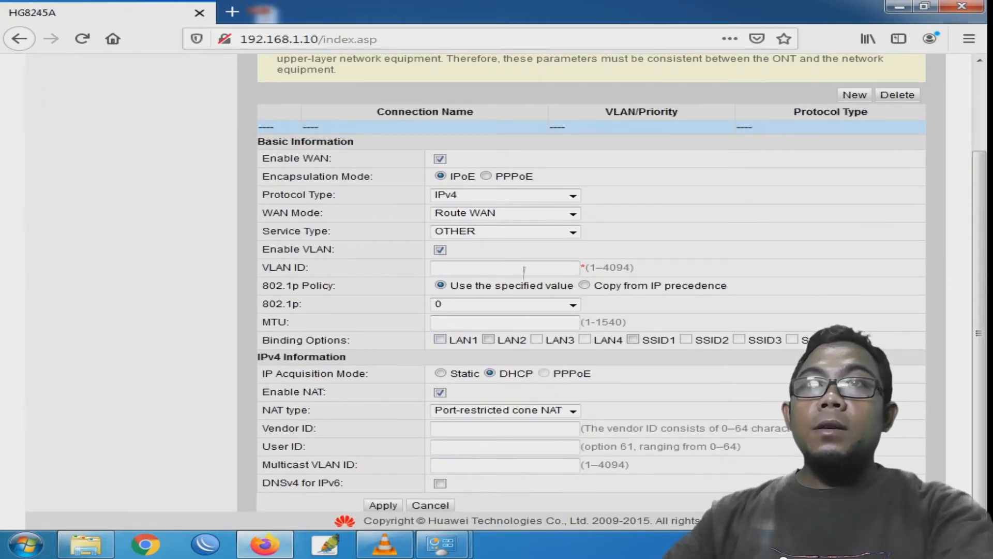
{"action": "left_click", "coordinate": [440, 339]}
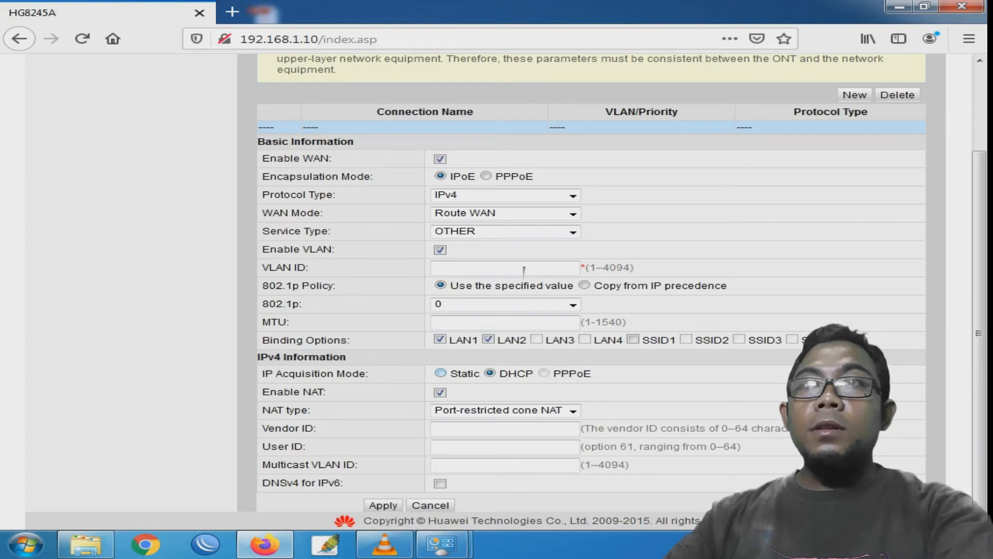
- Switch the WAN to static IPv4 192.168.1.10, mask 255.255.255.0, gateway 192.168.1.1
{"action": "left_click", "coordinate": [441, 373]}
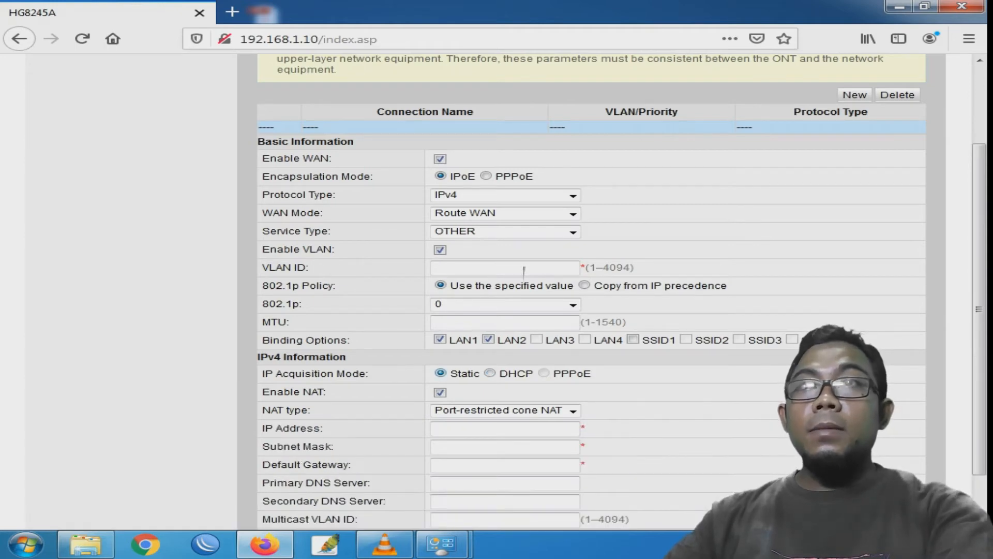
{"action": "left_click", "coordinate": [505, 429]}
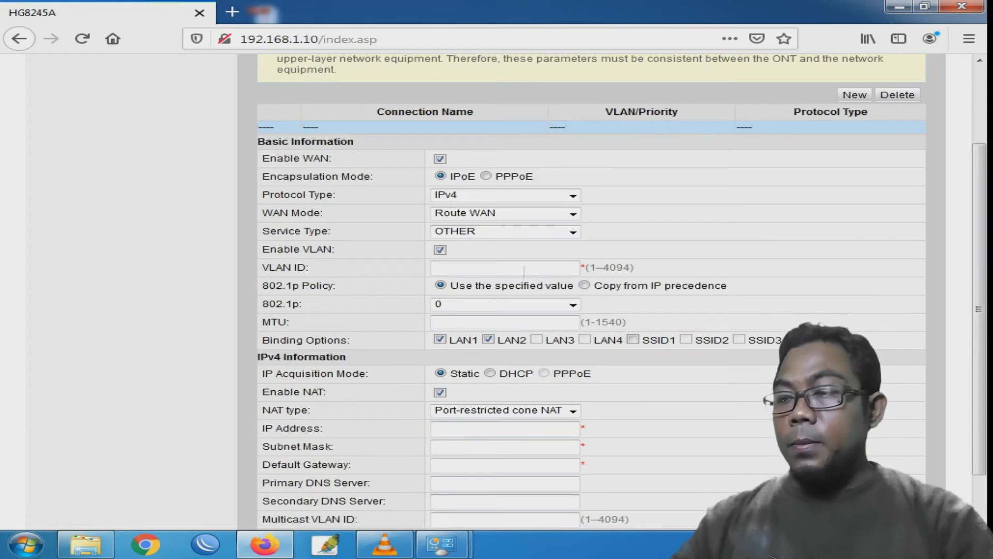
{"action": "type", "text": "192.168.1"}
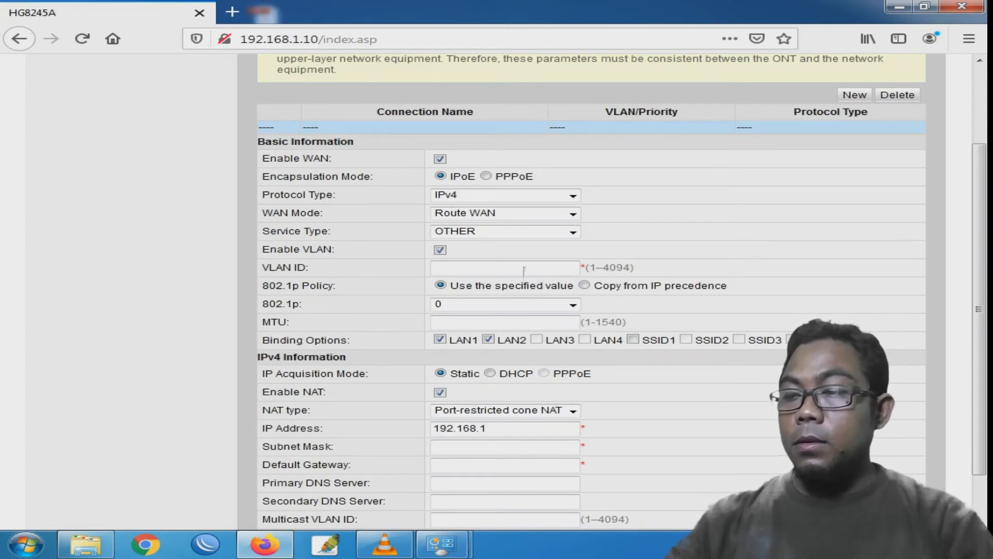
{"action": "type", "text": ".10"}
{"action": "key", "text": "Tab"}
{"action": "type", "text": "255.255.255.0"}
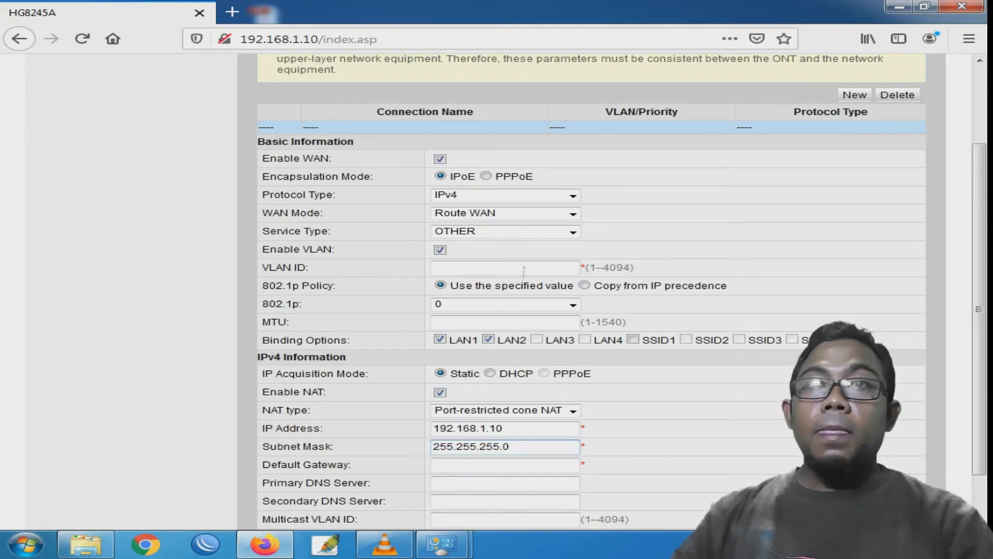
{"action": "key", "text": "Tab"}
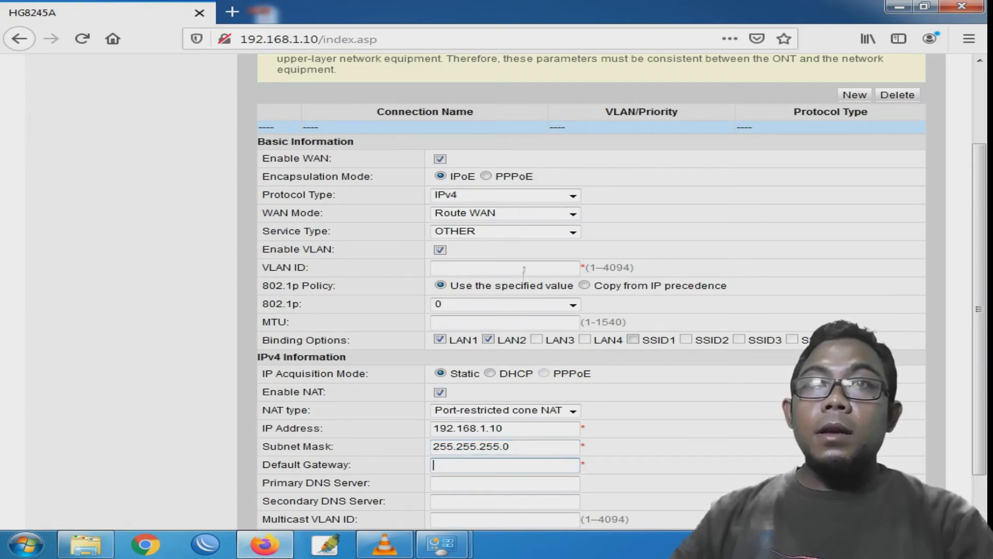
{"action": "type", "text": "192"}
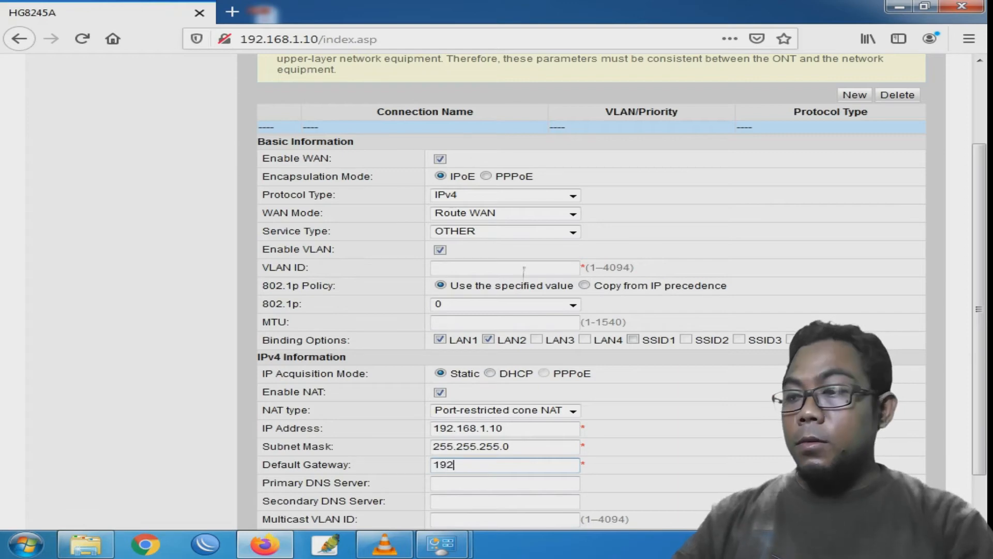
{"action": "type", "text": ".168.1.1"}
- Enter DNS servers 8.8.8.8 and 8.8.4.4 and try to apply the connection
{"action": "key", "text": "Tab"}
{"action": "type", "text": "8.8.8"}
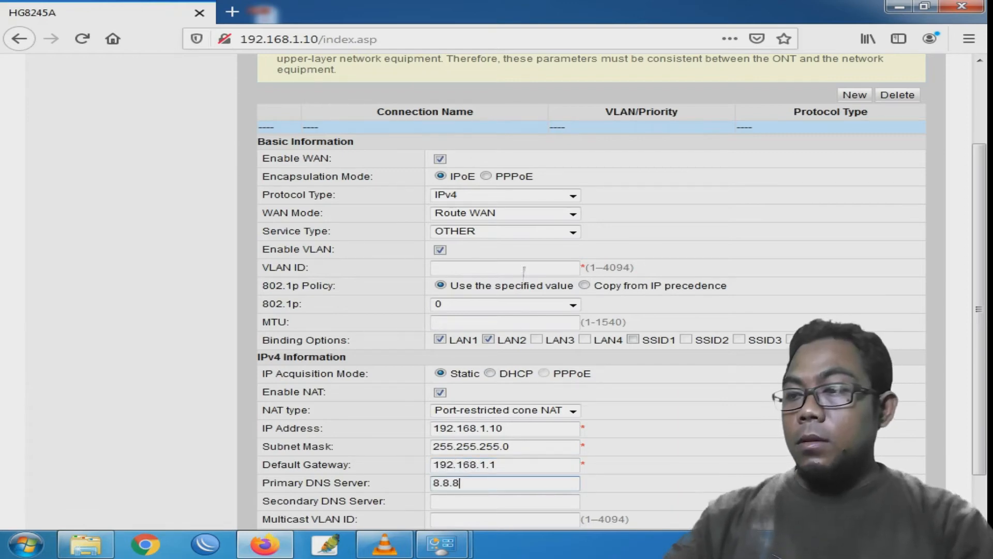
{"action": "type", "text": ".8"}
{"action": "key", "text": "Tab"}
{"action": "type", "text": "8."}
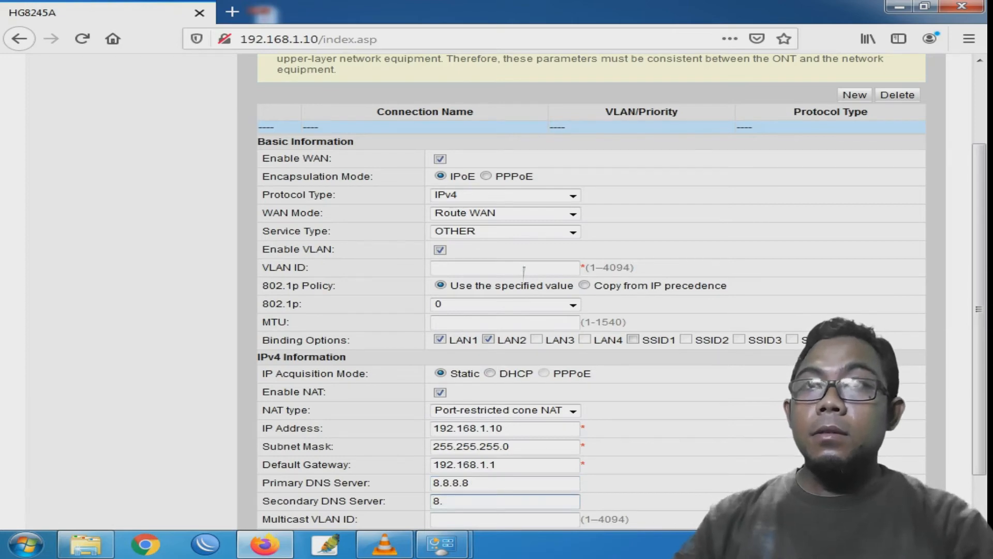
{"action": "type", "text": "8.4.4"}
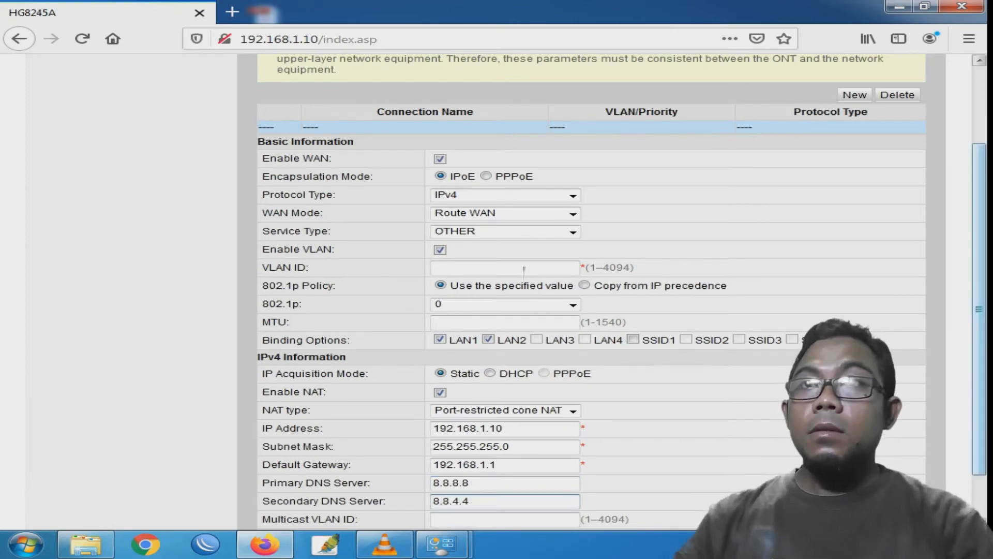
{"action": "scroll", "coordinate": [524, 270], "scroll_direction": "down", "scroll_amount": 2}
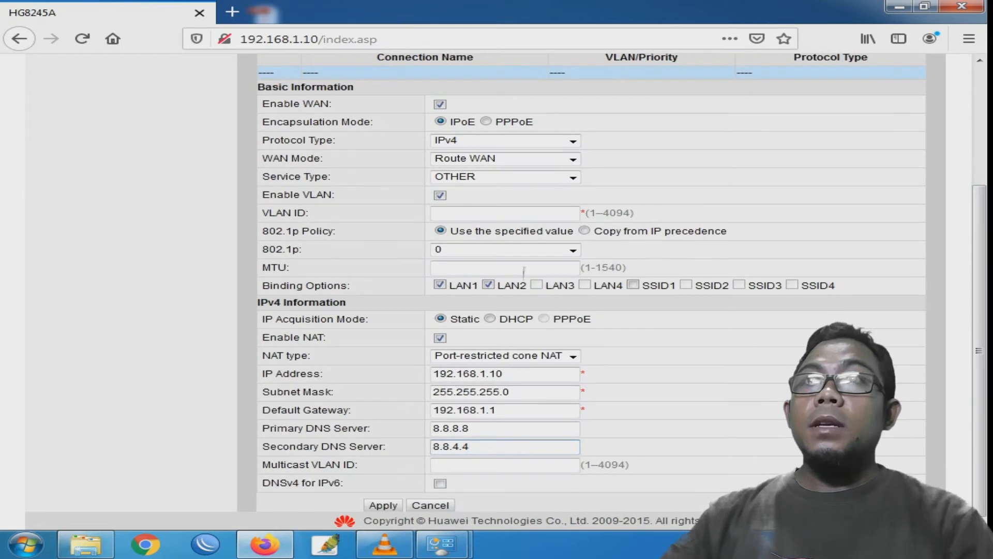
{"action": "key", "text": "Return"}
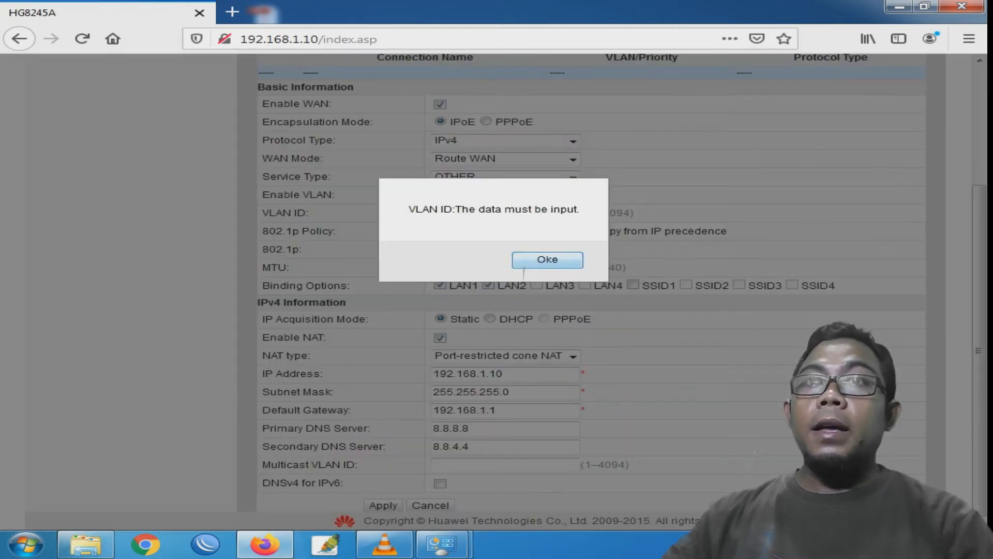
- Dismiss the missing VLAN ID warning and turn off Enable VLAN
{"action": "left_click", "coordinate": [524, 266]}
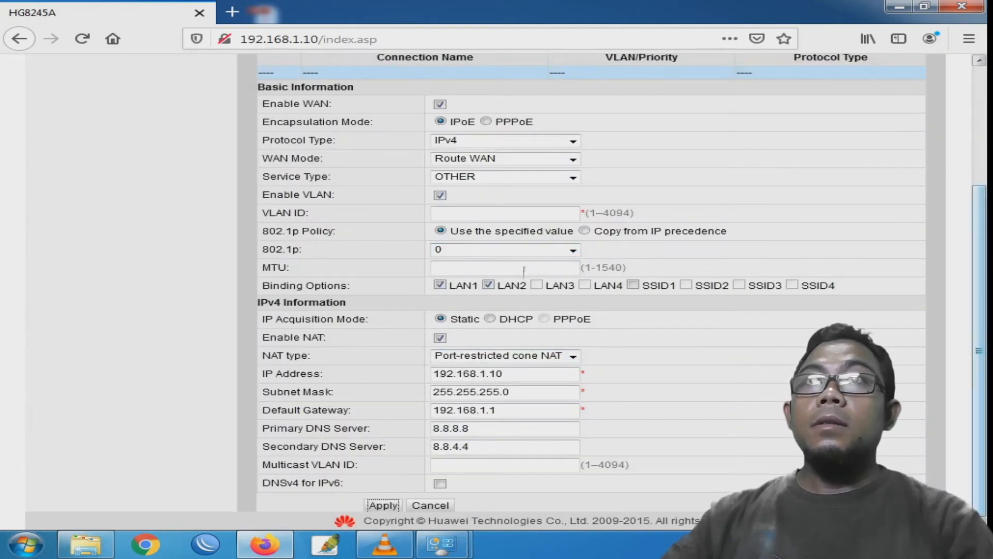
{"action": "scroll", "coordinate": [525, 269], "scroll_direction": "up", "scroll_amount": 2}
{"action": "scroll", "coordinate": [524, 272], "scroll_direction": "up", "scroll_amount": 2}
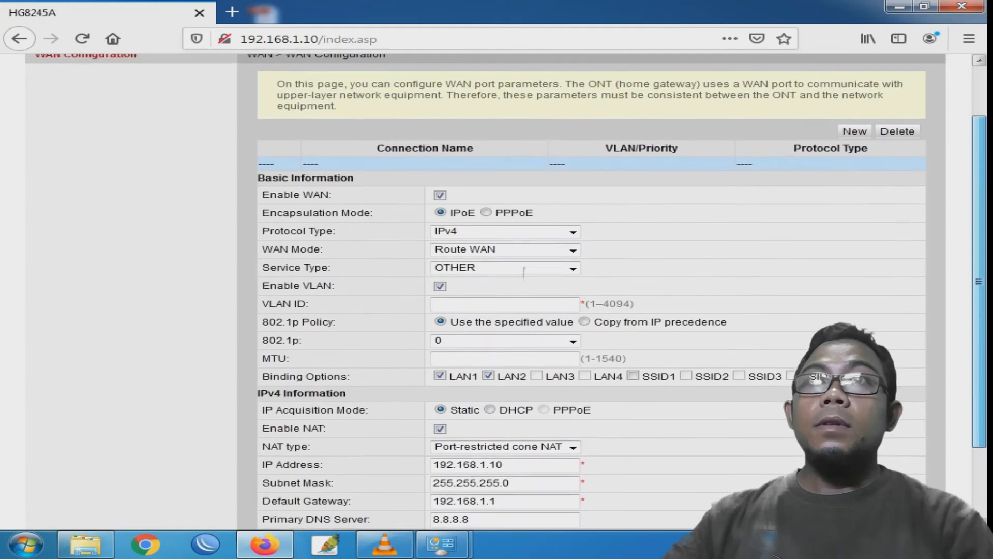
{"action": "scroll", "coordinate": [524, 272], "scroll_direction": "down", "scroll_amount": 4}
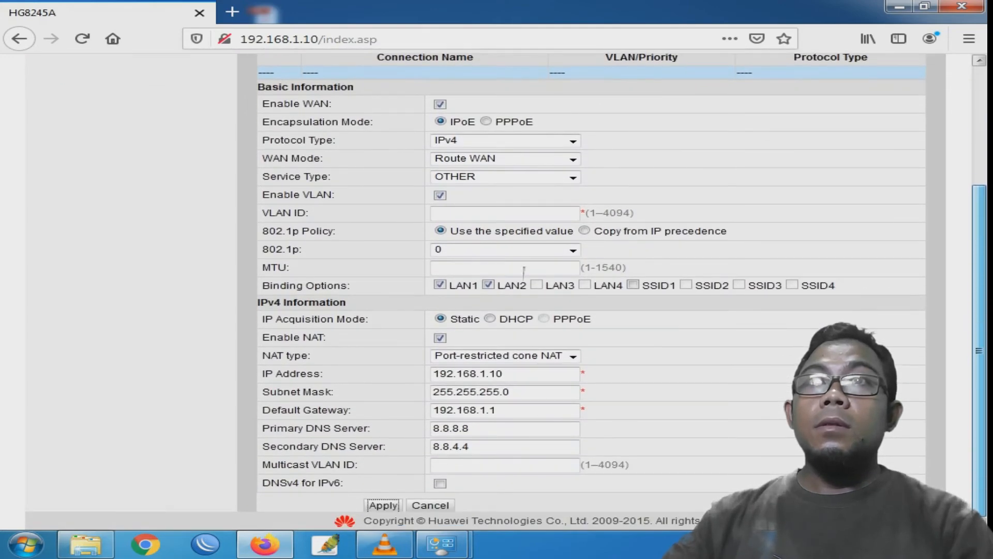
{"action": "scroll", "coordinate": [524, 270], "scroll_direction": "up", "scroll_amount": 4}
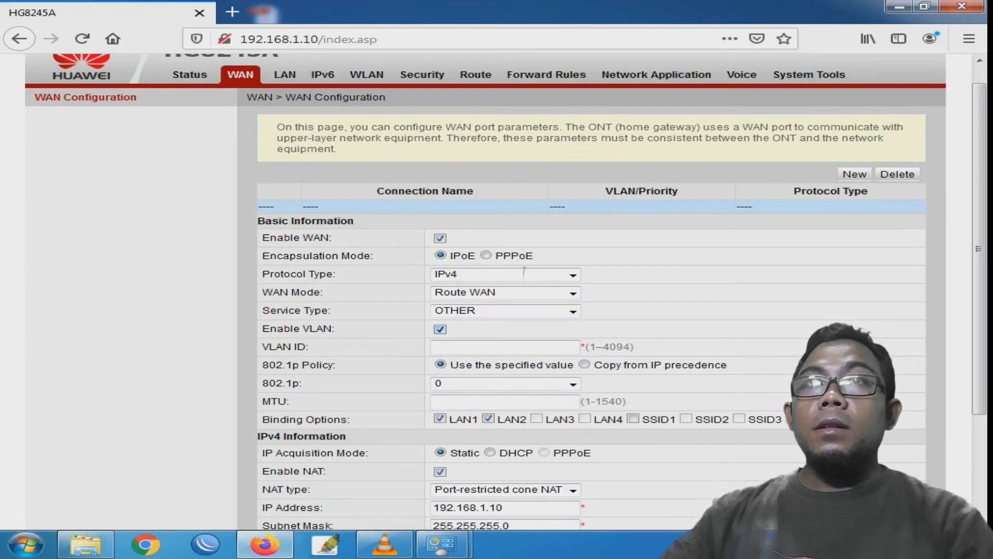
{"action": "left_click", "coordinate": [440, 329]}
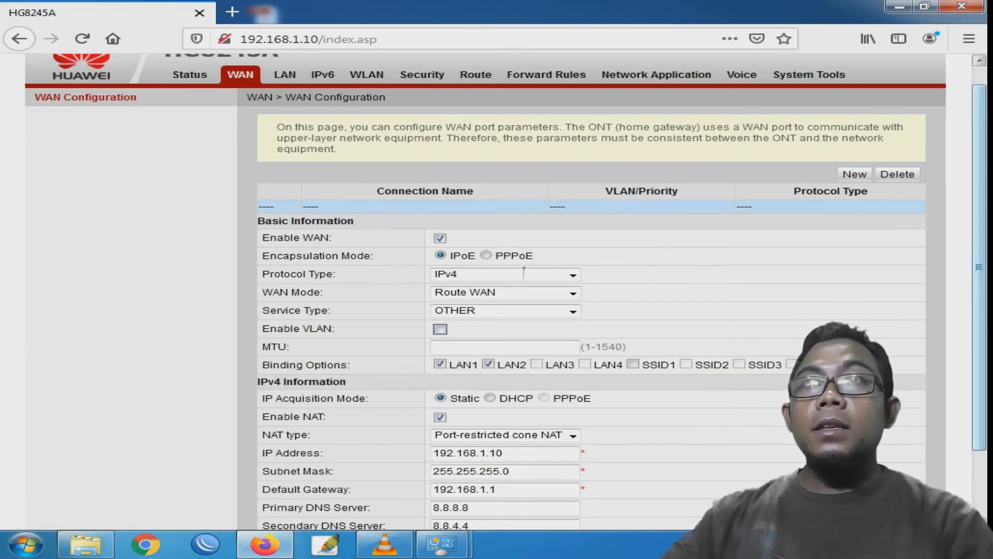
- Apply the WAN connection and decline Firefox's offer to save the login
{"action": "scroll", "coordinate": [525, 272], "scroll_direction": "down", "scroll_amount": 3}
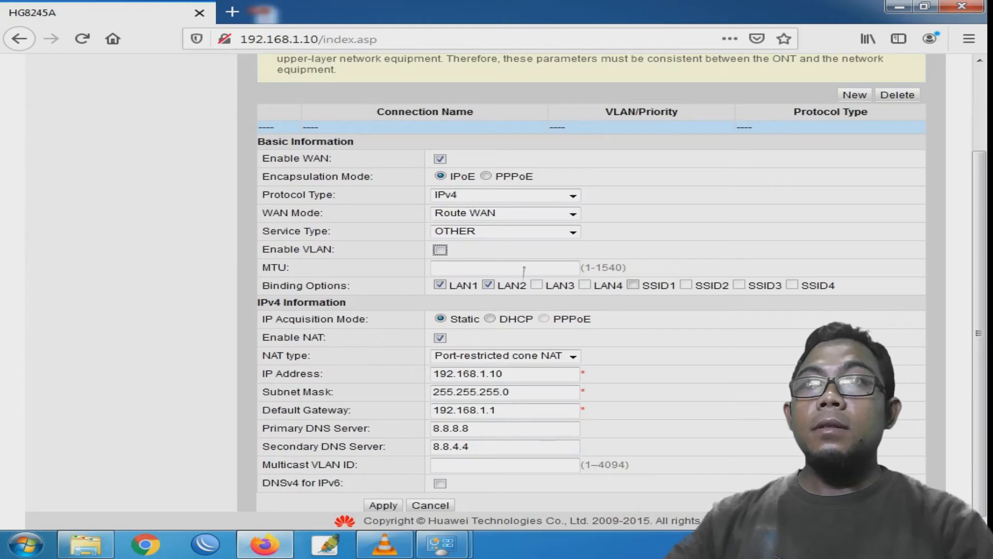
{"action": "left_click", "coordinate": [384, 505]}
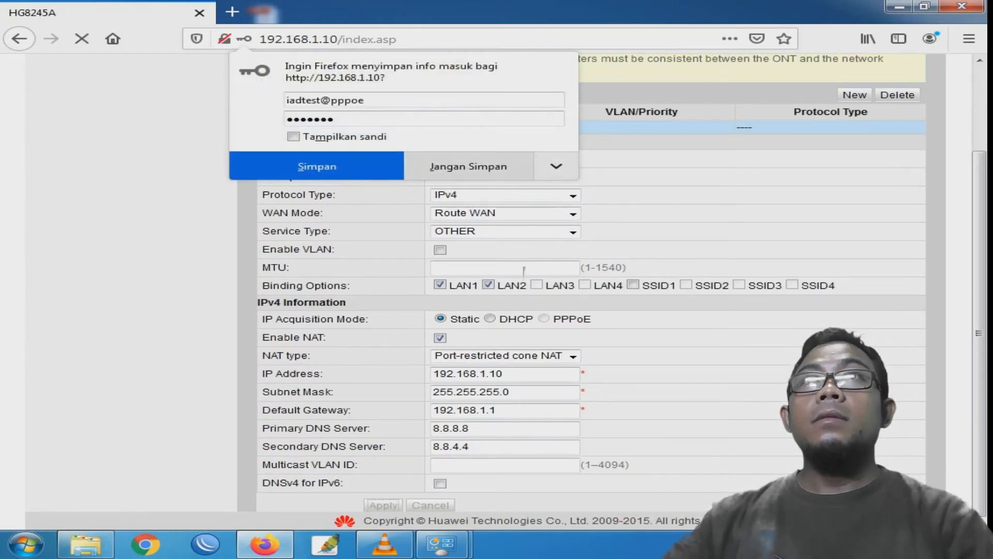
{"action": "left_click", "coordinate": [468, 166]}
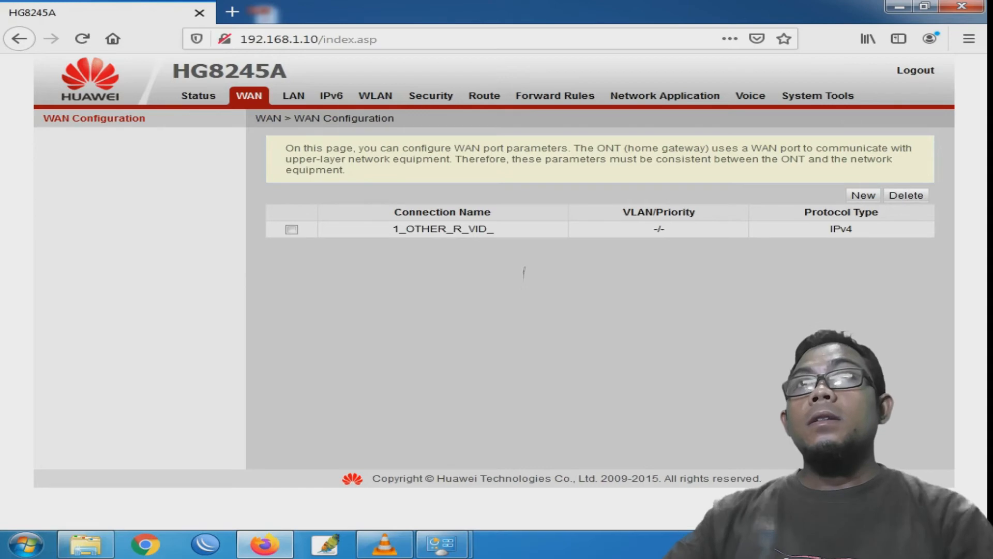
- Review 1_OTHER_R_VID_: IPv4, no VLAN, static 192.168.1.10
{"action": "double_click", "coordinate": [443, 229]}
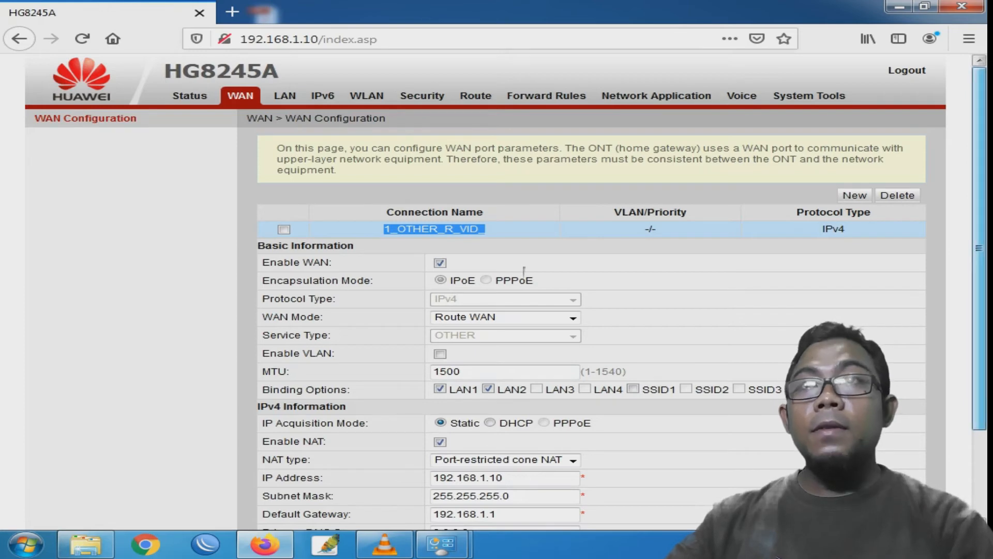
{"action": "scroll", "coordinate": [524, 271], "scroll_direction": "down", "scroll_amount": 3}
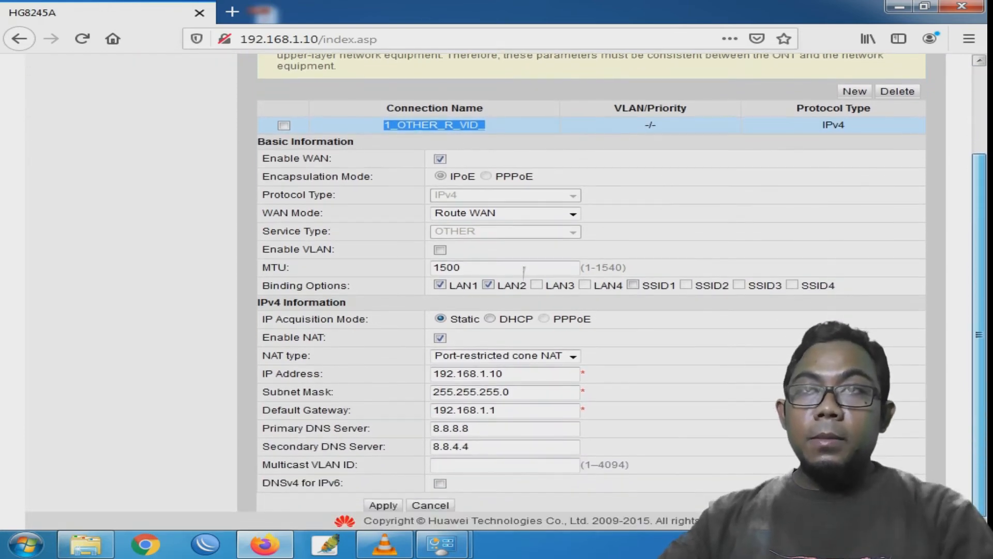
{"action": "scroll", "coordinate": [524, 271], "scroll_direction": "up", "scroll_amount": 2}
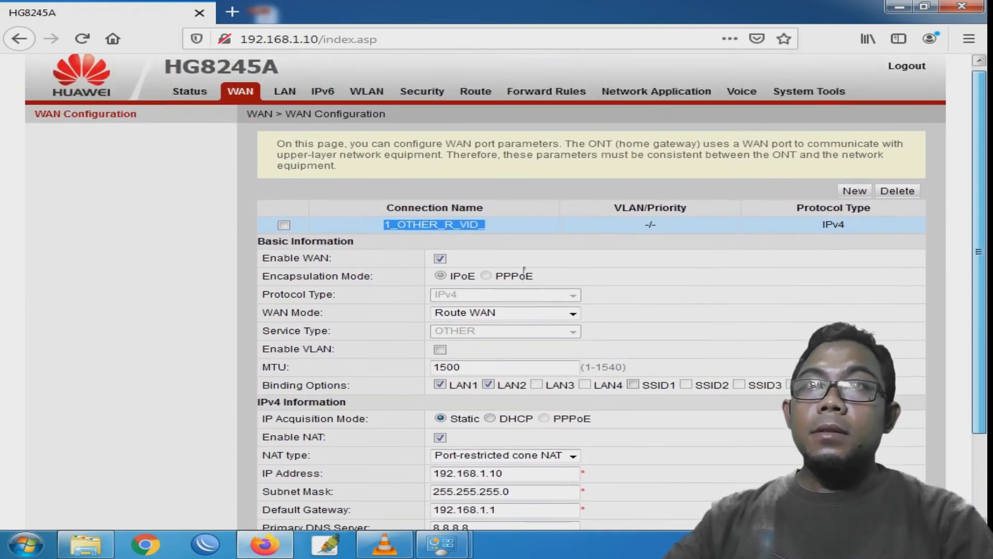
{"action": "scroll", "coordinate": [524, 271], "scroll_direction": "down", "scroll_amount": 1}
{"action": "scroll", "coordinate": [524, 271], "scroll_direction": "down", "scroll_amount": 1}
{"action": "scroll", "coordinate": [524, 272], "scroll_direction": "up", "scroll_amount": 2}
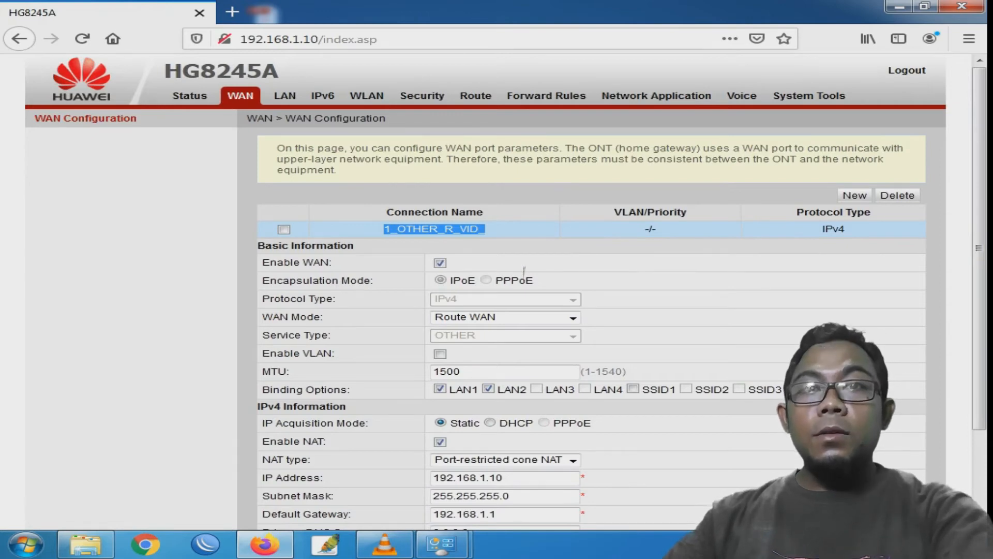
{"action": "left_click", "coordinate": [367, 96]}
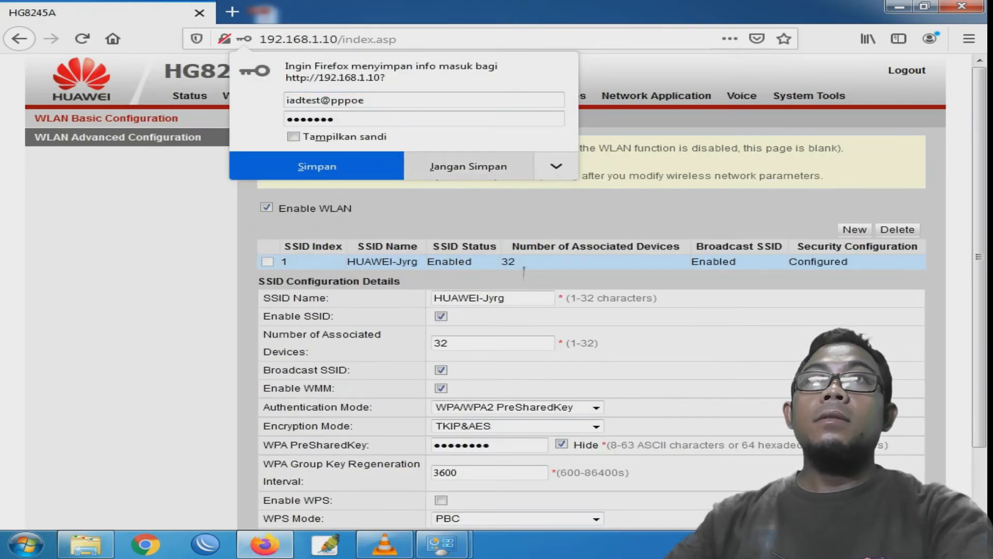
- Decline the browser login prompt and rename the SSID to 'PERCOBAAN HUAWEI'
{"action": "left_click", "coordinate": [468, 166]}
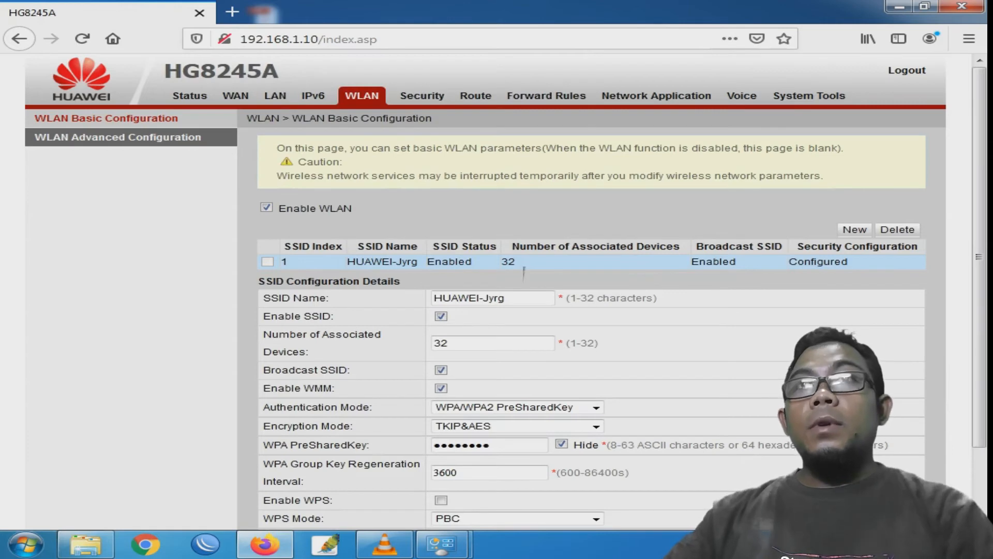
{"action": "left_click_drag", "start_coordinate": [510, 298], "coordinate": [484, 298]}
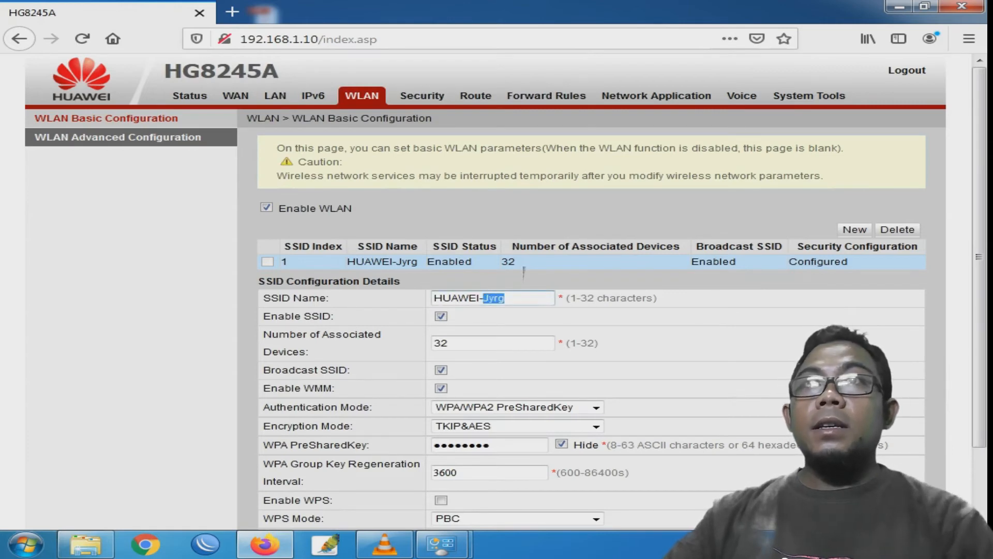
{"action": "left_click", "coordinate": [509, 298]}
{"action": "left_click_drag", "start_coordinate": [509, 299], "coordinate": [433, 298]}
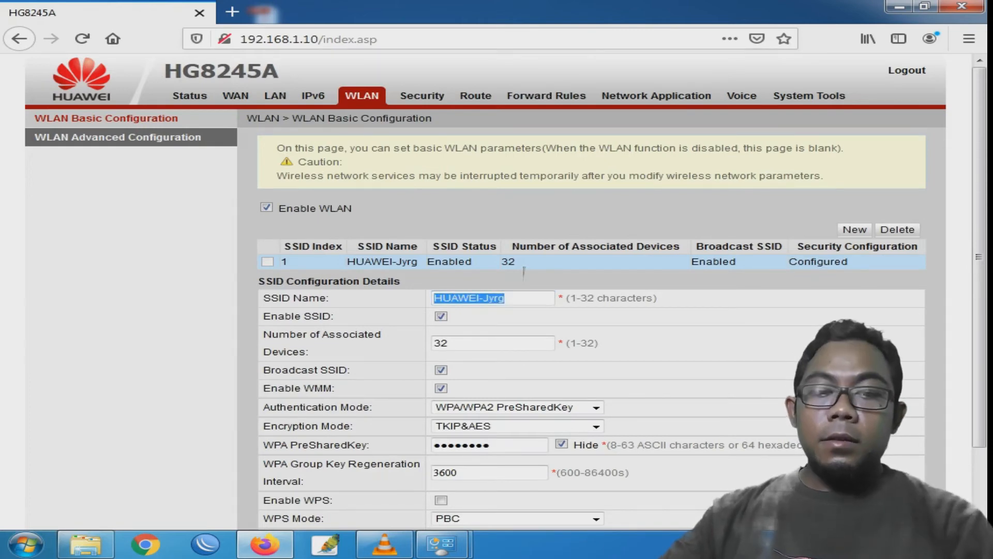
{"action": "type", "text": "PERCOBAAN HUA"}
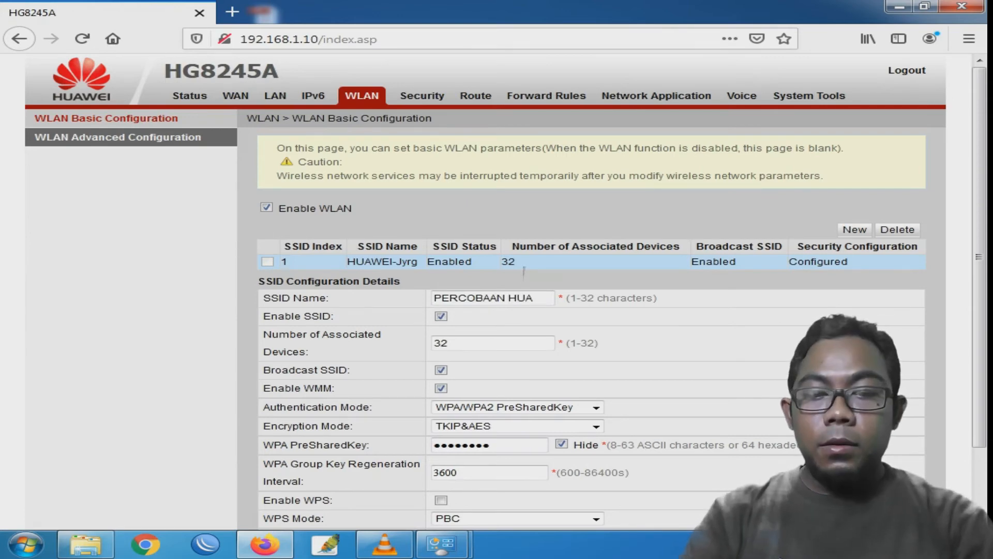
{"action": "type", "text": "WEI"}
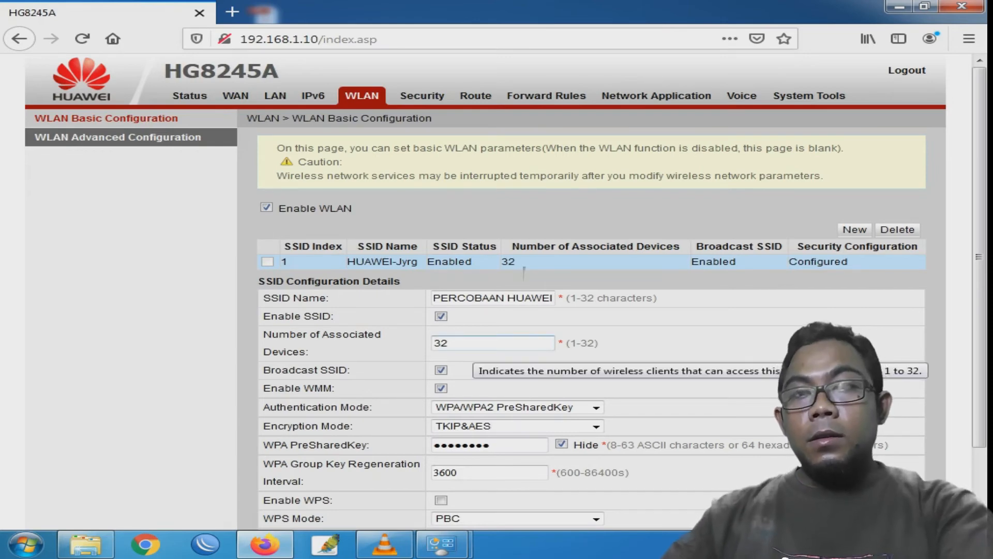
- Replace the WPA pre-shared key with a new passphrase and apply the WLAN settings
{"action": "key", "text": "Tab"}
{"action": "key", "text": "Tab"}
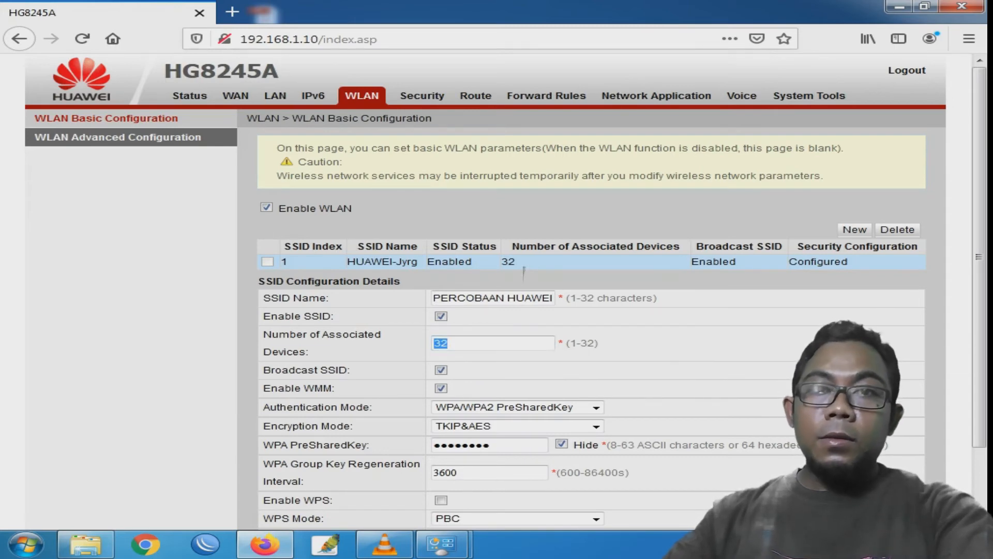
{"action": "left_click", "coordinate": [524, 343]}
{"action": "key", "text": "ctrl+a"}
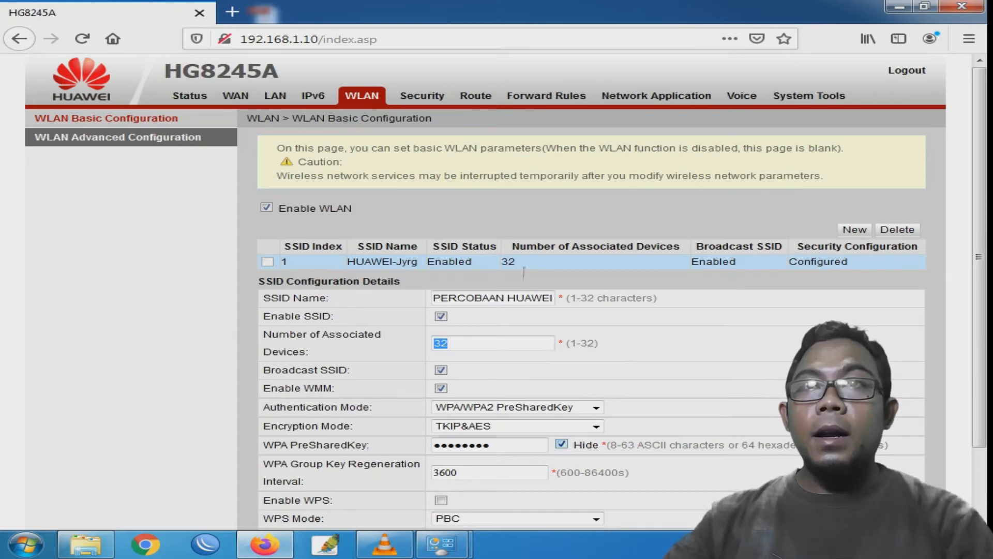
{"action": "scroll", "coordinate": [524, 272], "scroll_direction": "down", "scroll_amount": 3}
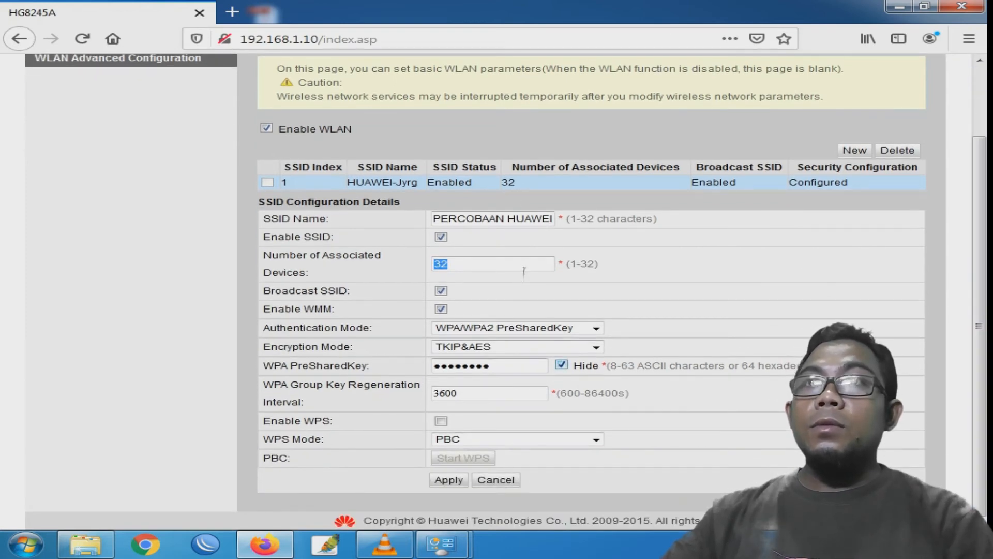
{"action": "left_click", "coordinate": [561, 364]}
{"action": "key", "text": "shift+Tab"}
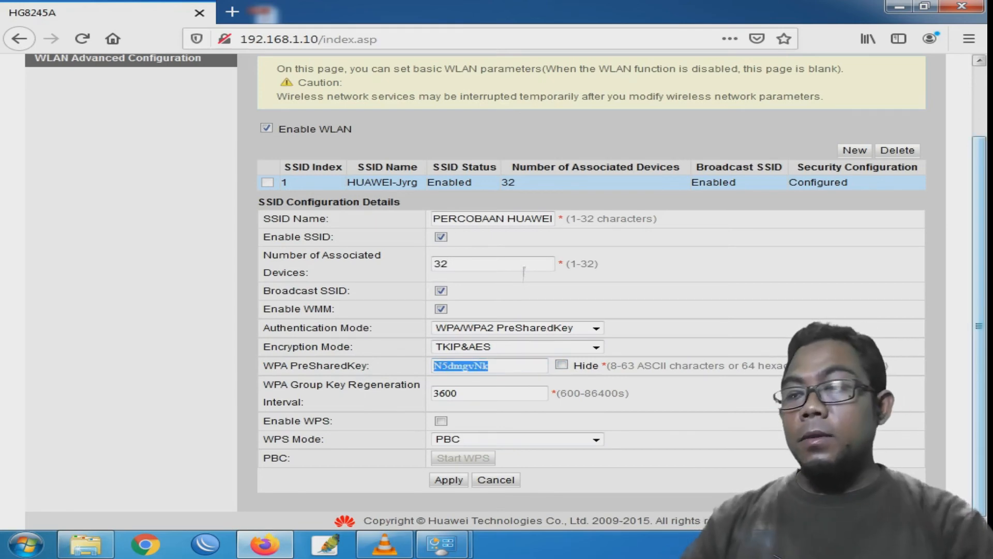
{"action": "type", "text": "123"}
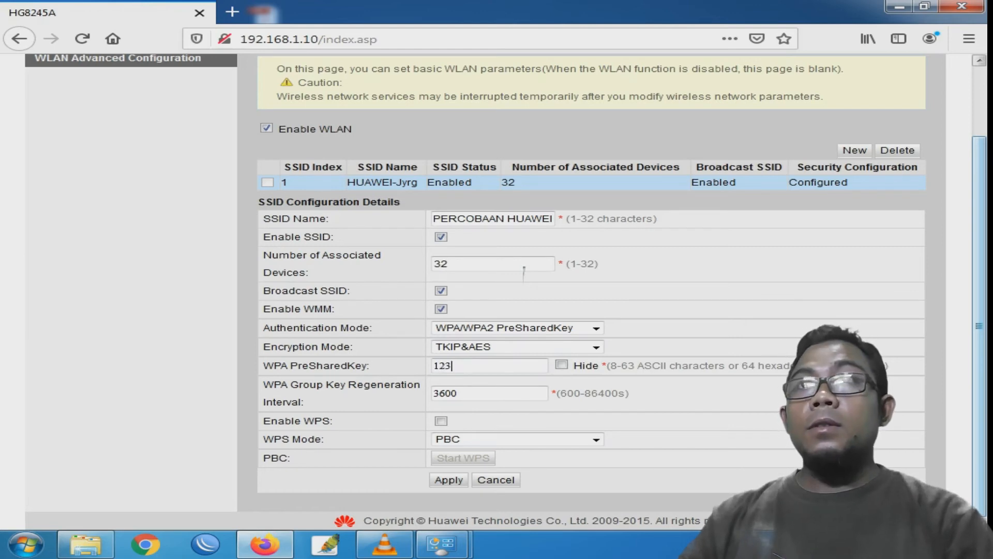
{"action": "type", "text": "45678"}
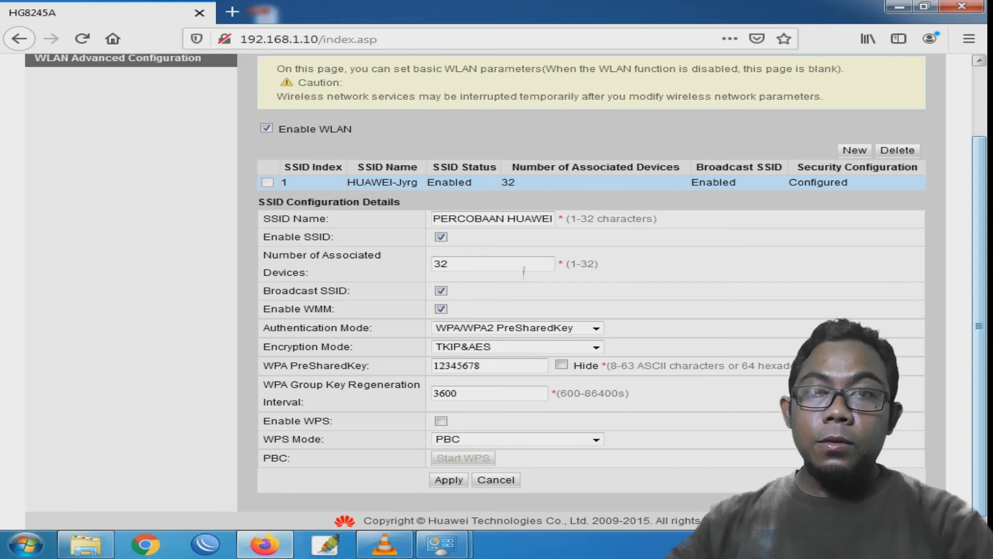
{"action": "scroll", "coordinate": [524, 271], "scroll_direction": "up", "scroll_amount": 2}
{"action": "scroll", "coordinate": [524, 272], "scroll_direction": "down", "scroll_amount": 2}
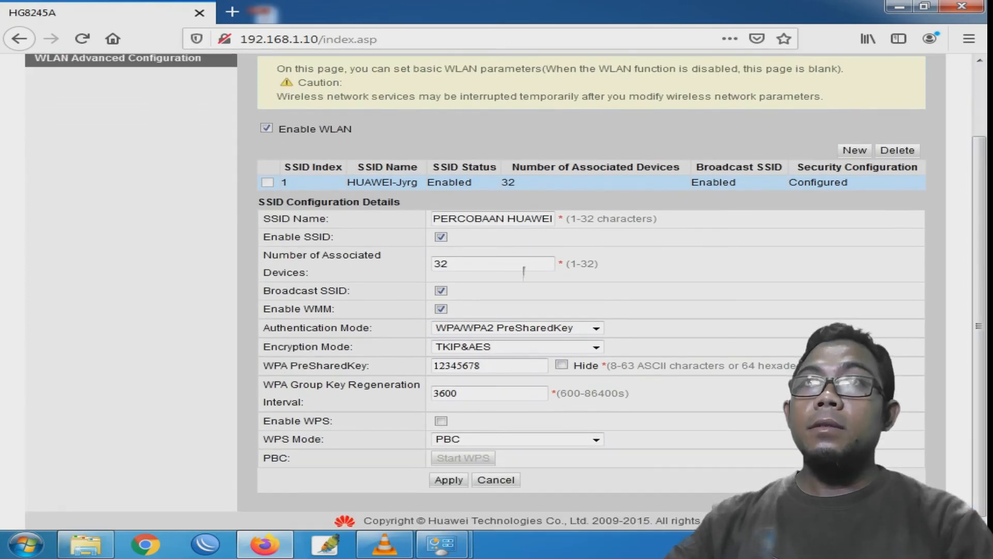
{"action": "key", "text": "Return"}
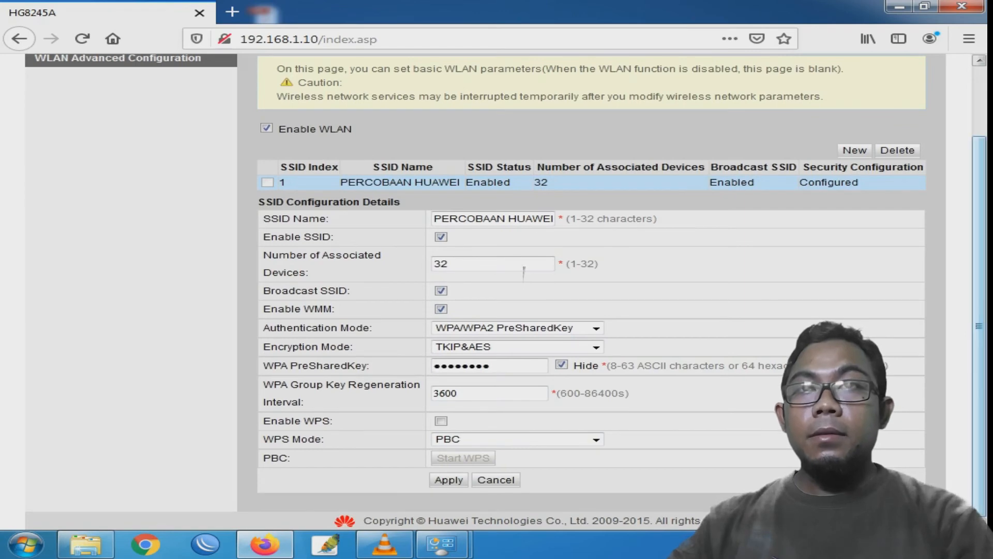
{"action": "scroll", "coordinate": [524, 272], "scroll_direction": "up", "scroll_amount": 2}
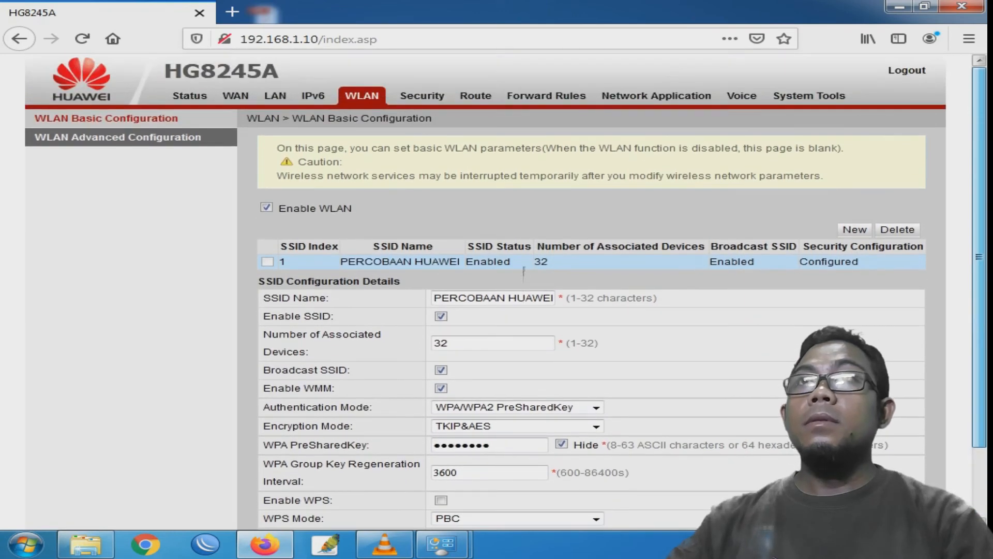
{"action": "scroll", "coordinate": [524, 271], "scroll_direction": "down", "scroll_amount": 2}
- Pull down the phone's notification shade and clear the Telegram notification
{"action": "scroll", "coordinate": [524, 272], "scroll_direction": "up", "scroll_amount": 2}
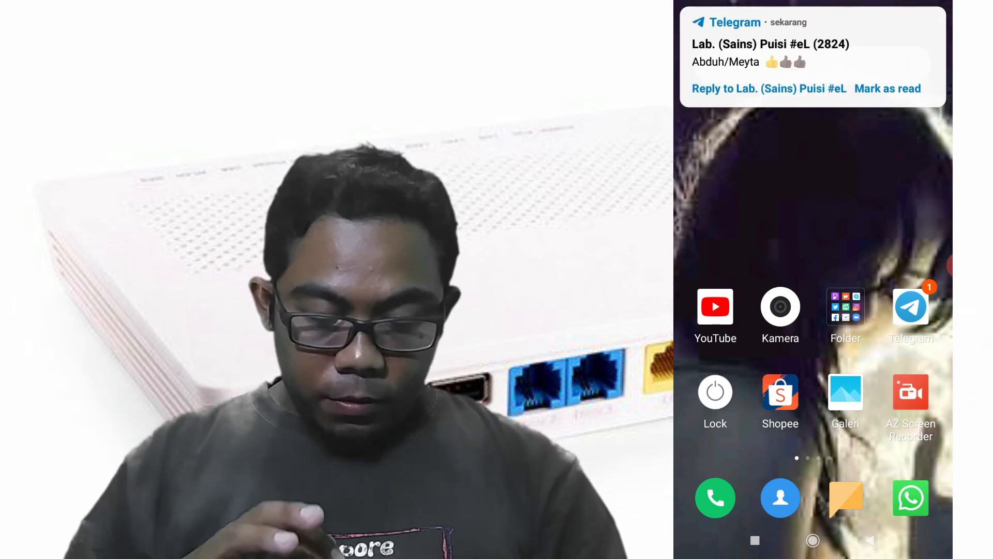
{"action": "left_click_drag", "start_coordinate": [814, 11], "coordinate": [813, 311]}
{"action": "left_click", "coordinate": [814, 476]}
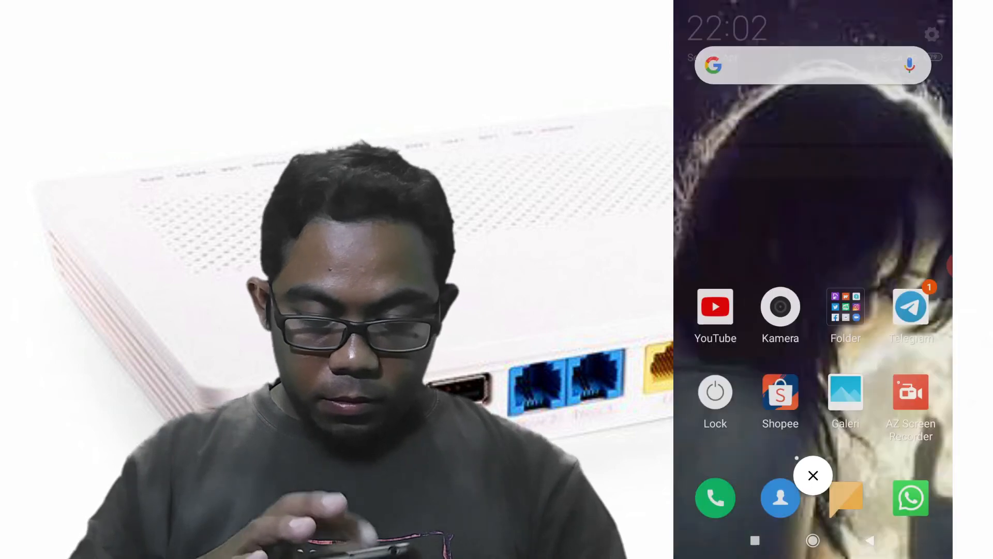